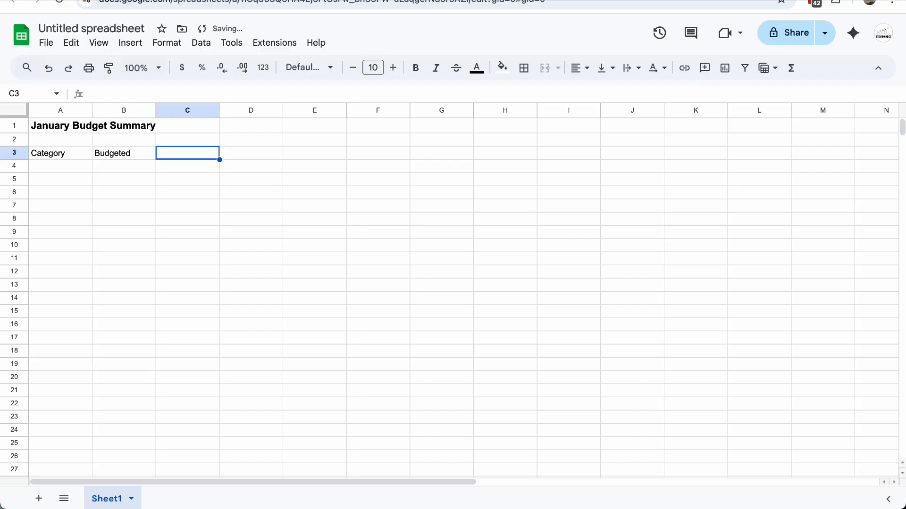
# Step: Add the column headers Actual, Difference and Notes in C3:E3
pyautogui.write('Actual')
pyautogui.press('Tab')
pyautogui.write('Difference')
pyautogui.press('Tab')
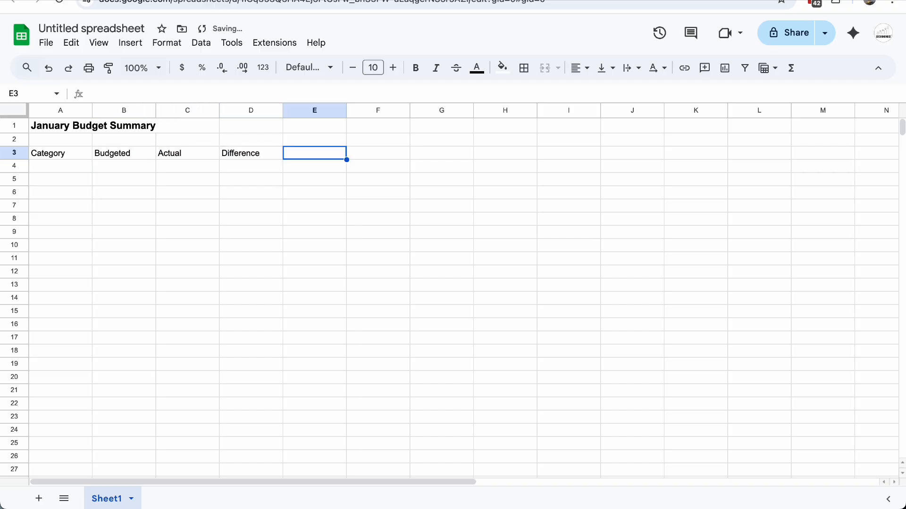
pyautogui.write('Notes')
pyautogui.press('Return')
# Step: List the categories Rent/Mortgage, Groceries, Transport and Eating out in A4:A7
pyautogui.write('Rent/Mortgage')
pyautogui.press('Return')
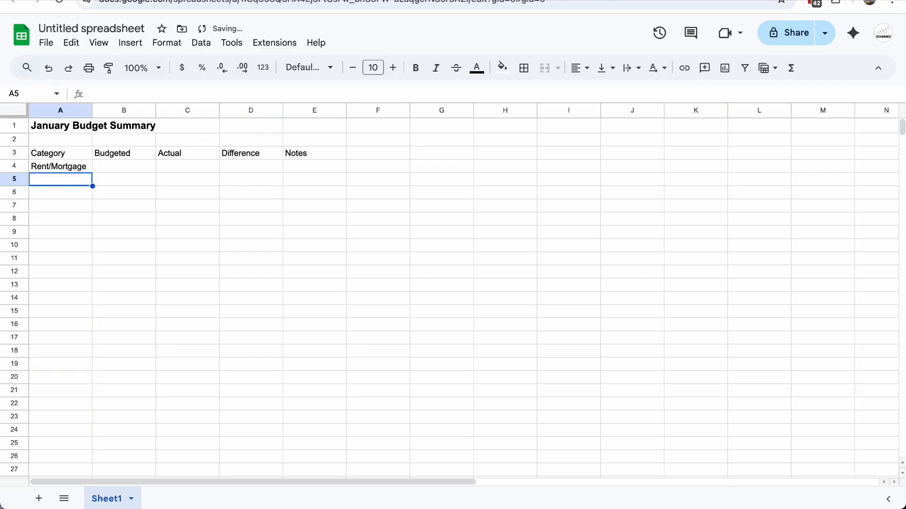
pyautogui.write('Groceries')
pyautogui.press('Return')
pyautogui.write('Transport')
pyautogui.press('Return')
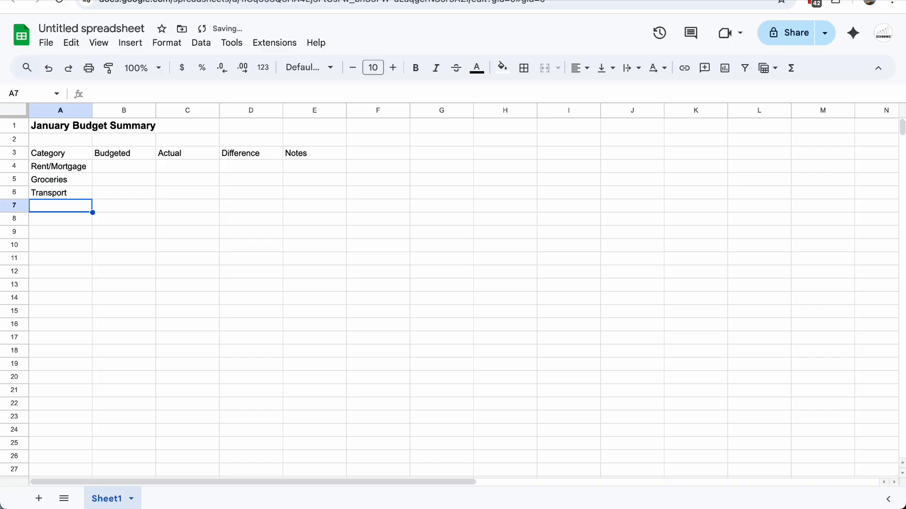
pyautogui.write('Eating out')
pyautogui.press('Return')
# Step: Continue the category list with Kids, Utilities, Subscriptions, Miscellaneous and Total in A8:A12
pyautogui.write('Kids')
pyautogui.press('Return')
pyautogui.write('Utilities')
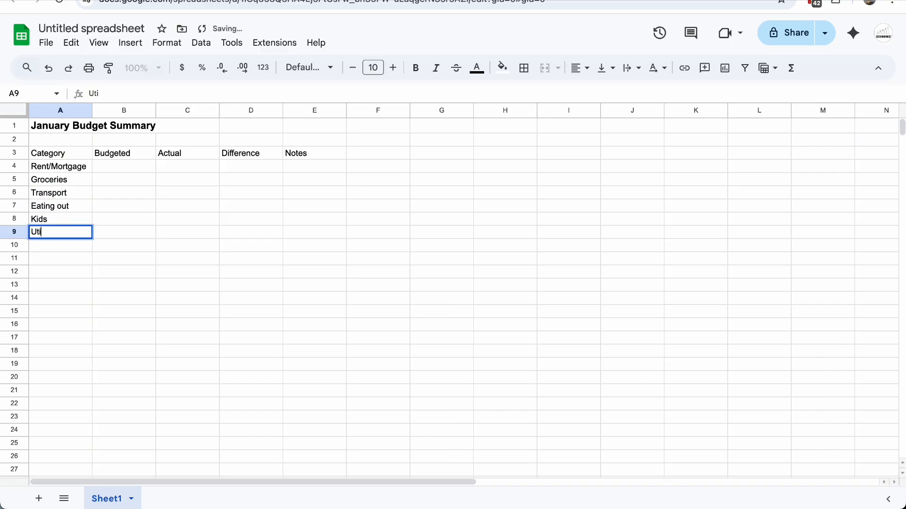
pyautogui.press('Return')
pyautogui.write('Subscriptions')
pyautogui.press('Return')
pyautogui.write('Miscellaneous')
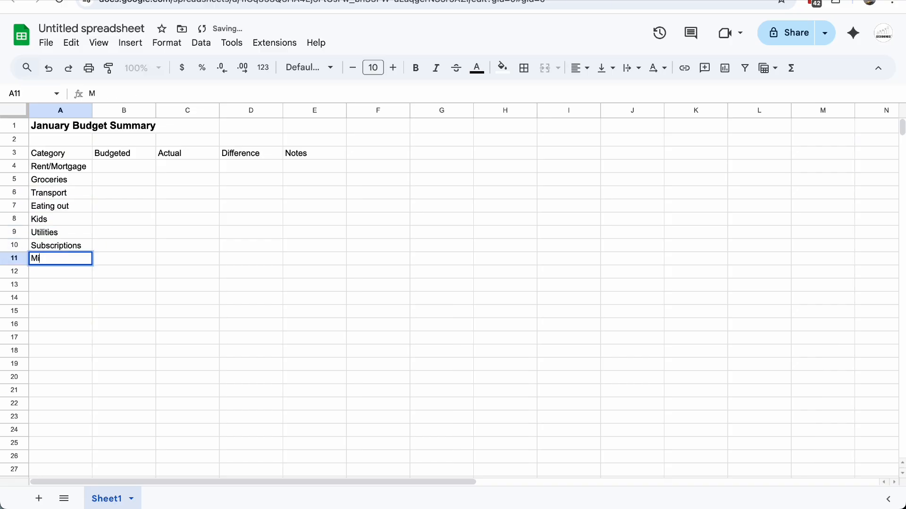
pyautogui.press('Return')
pyautogui.write('Total')
# Step: Enter 1800 as the budgeted amount for Rent/Mortgage in B4
pyautogui.click(124, 166)
pyautogui.write('1800')
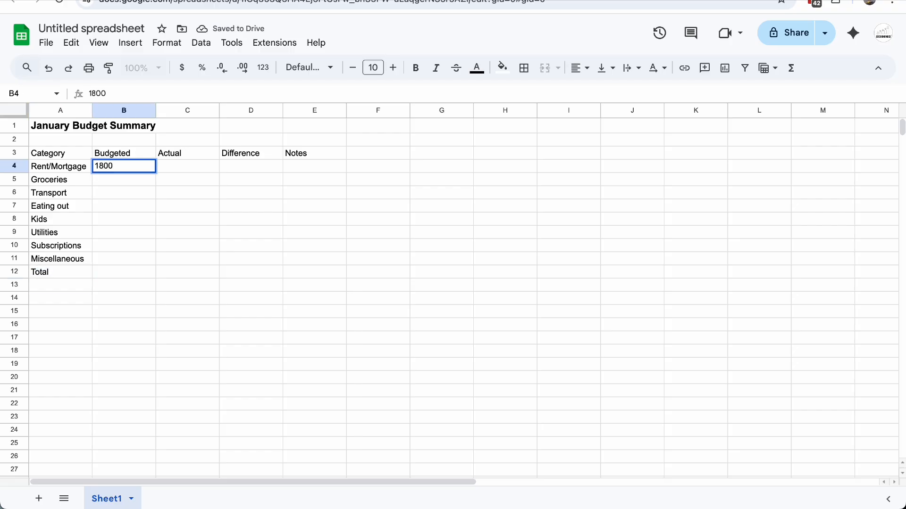
pyautogui.press('Return')
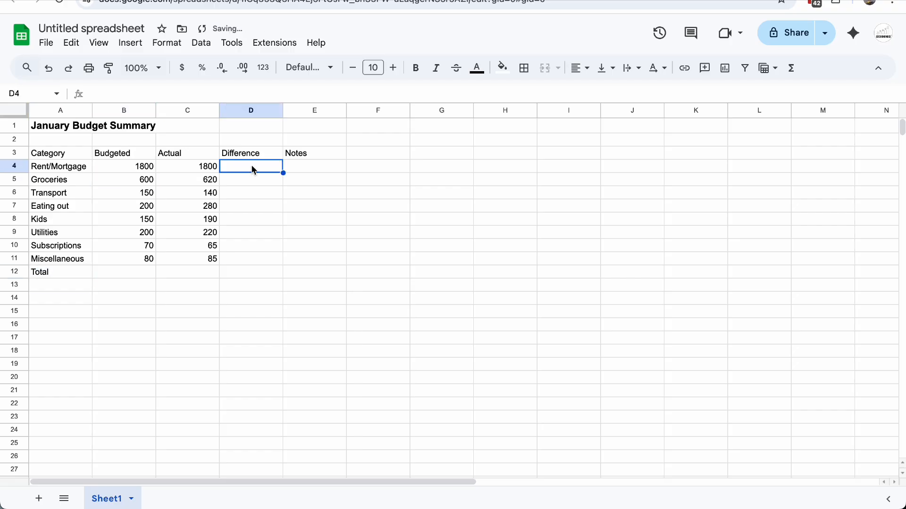
# Step: Calculate the Rent/Mortgage difference in D4 with =B4-C4 and fill the formula down to D11
pyautogui.write('=')
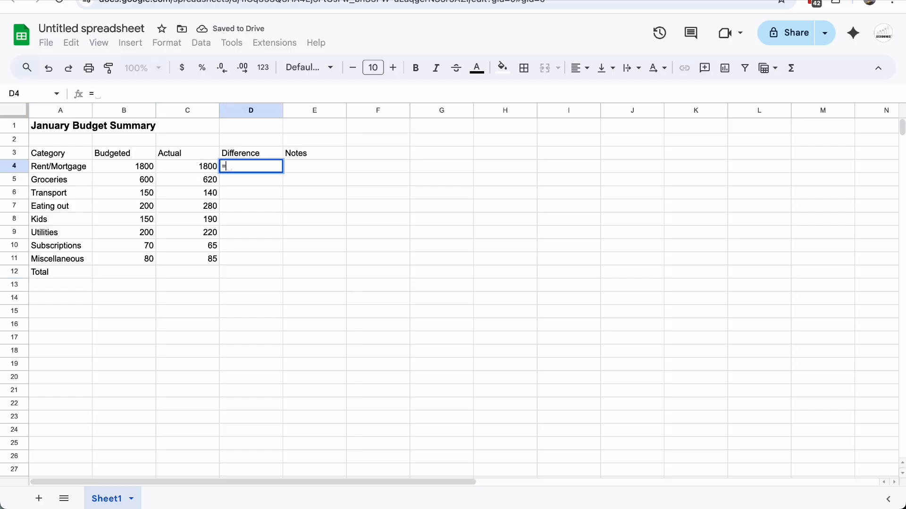
pyautogui.click(143, 170)
pyautogui.write('-')
pyautogui.click(188, 169)
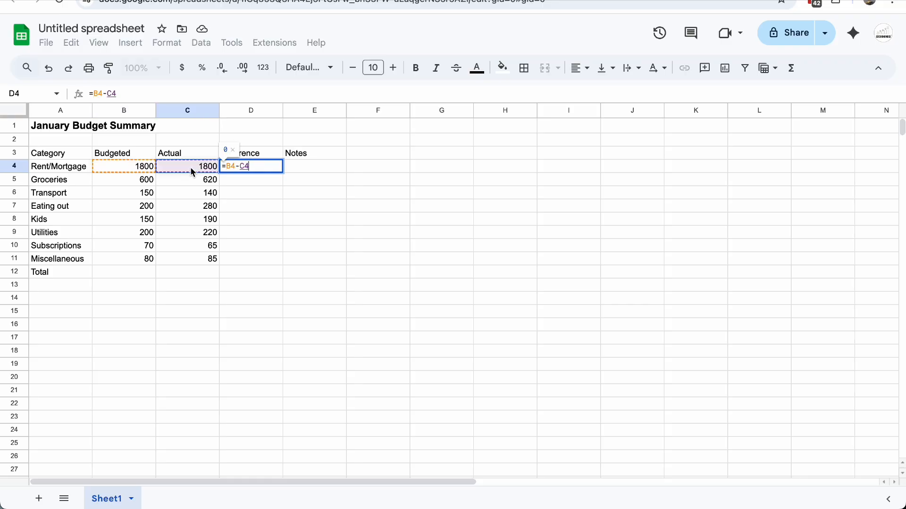
pyautogui.press('Return')
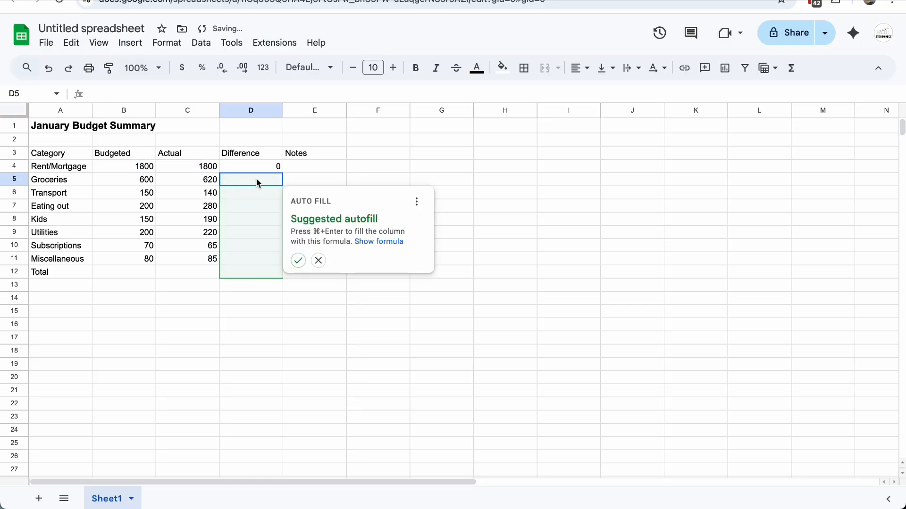
pyautogui.click(281, 171)
pyautogui.moveTo(283, 173); pyautogui.dragTo(285, 260)
# Step: Format the amounts in B4:D11 as dollar currency without decimal places
pyautogui.moveTo(142, 168); pyautogui.dragTo(245, 257)
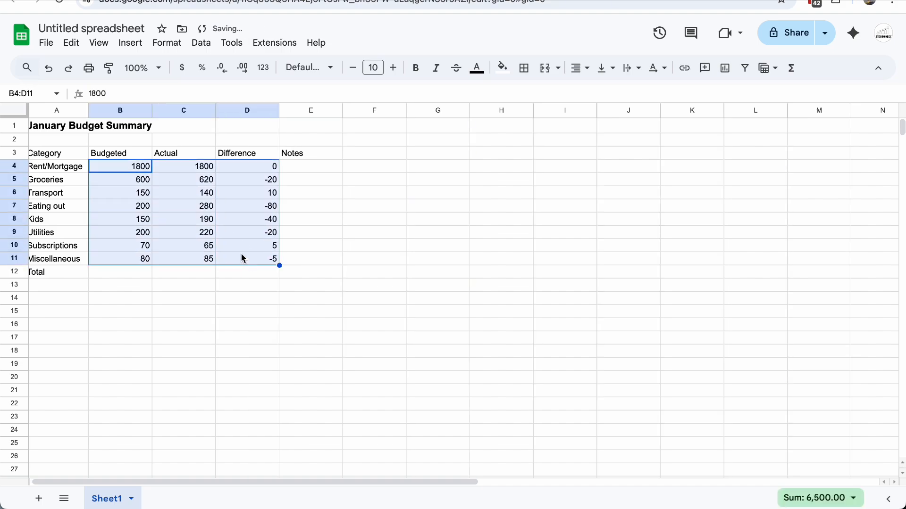
pyautogui.click(189, 73)
pyautogui.click(222, 68)
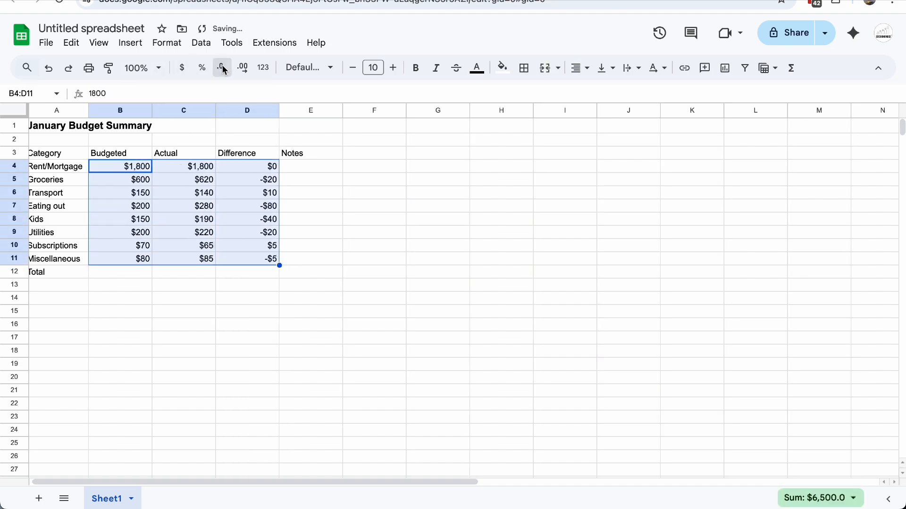
pyautogui.click(222, 68)
# Step: Total the Budgeted column in B12 with a SUM of B4:B11
pyautogui.click(122, 273)
pyautogui.write('=su')
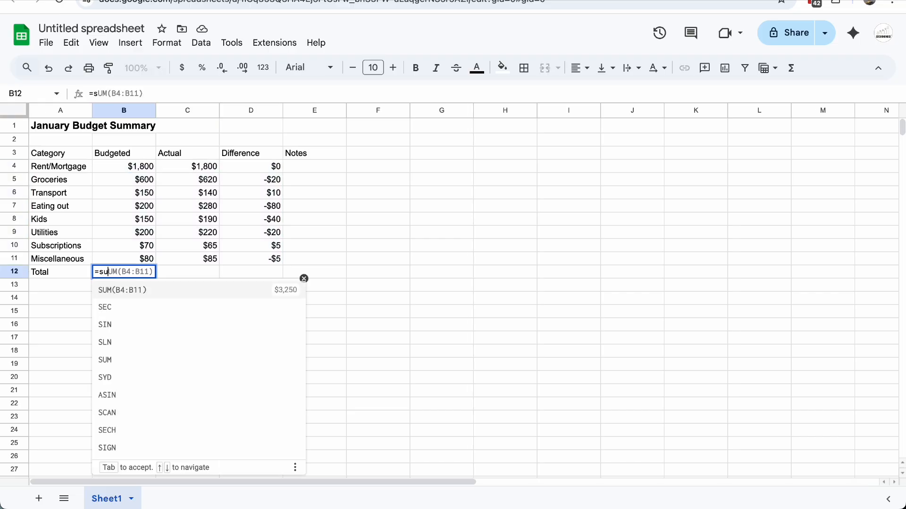
pyautogui.write('m(')
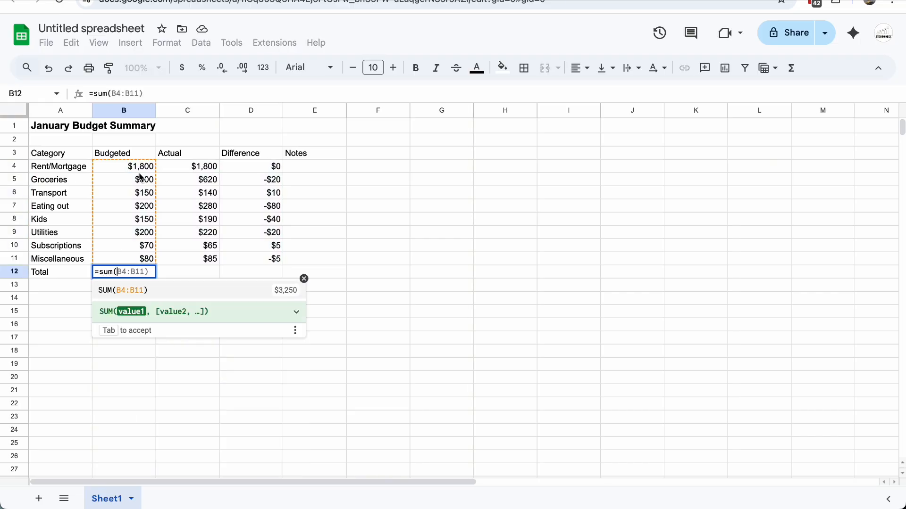
pyautogui.moveTo(140, 167); pyautogui.dragTo(140, 261)
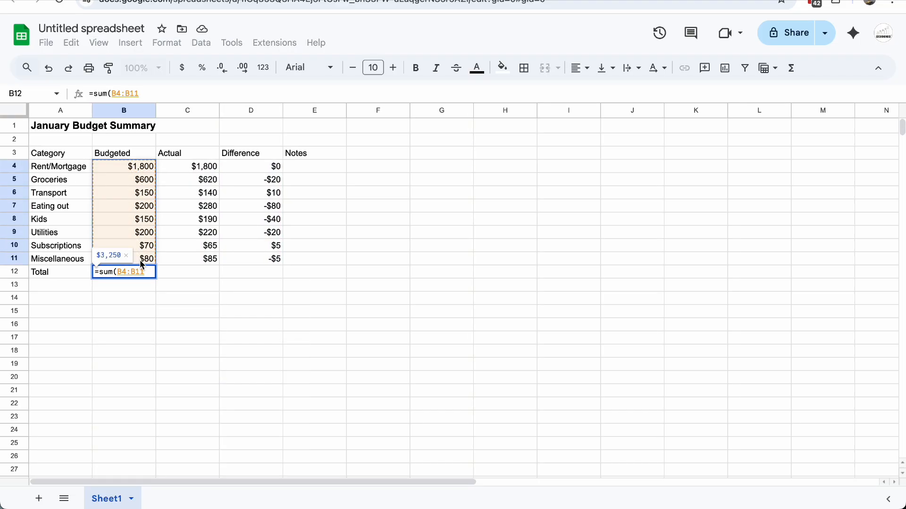
pyautogui.press('Return')
# Step: Total the Actual column in C12 with a SUM of C4:C11
pyautogui.click(190, 273)
pyautogui.write('=sum(')
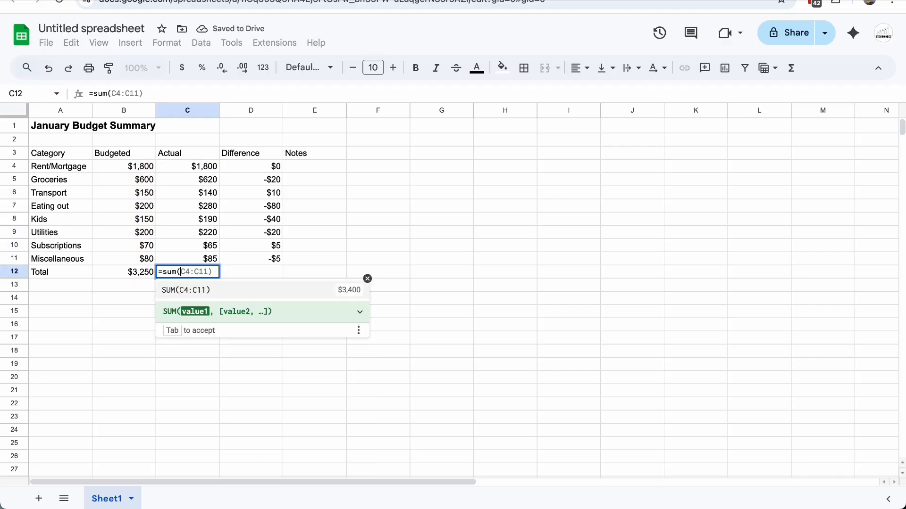
pyautogui.press('Tab')
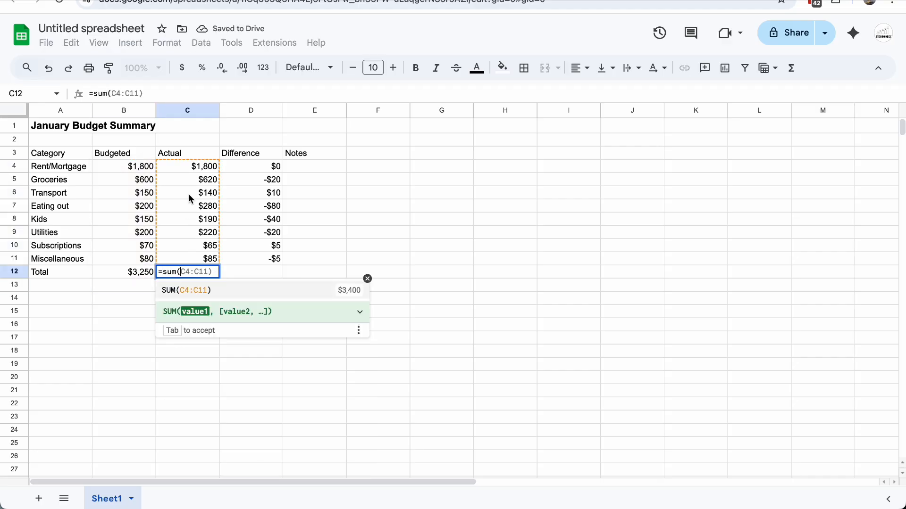
pyautogui.moveTo(192, 172); pyautogui.dragTo(193, 262)
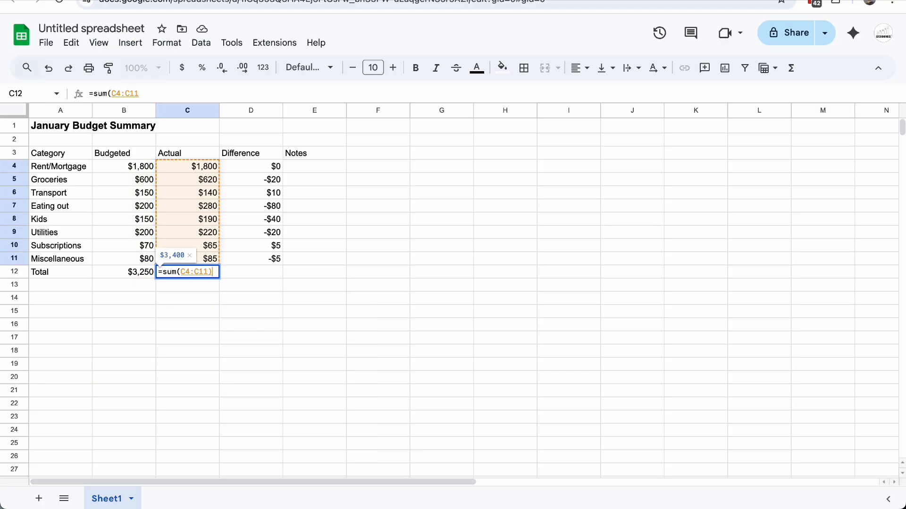
pyautogui.press('Return')
# Step: Total the Difference column in D12 with a SUM of D4:D11
pyautogui.click(271, 273)
pyautogui.write('=sum(')
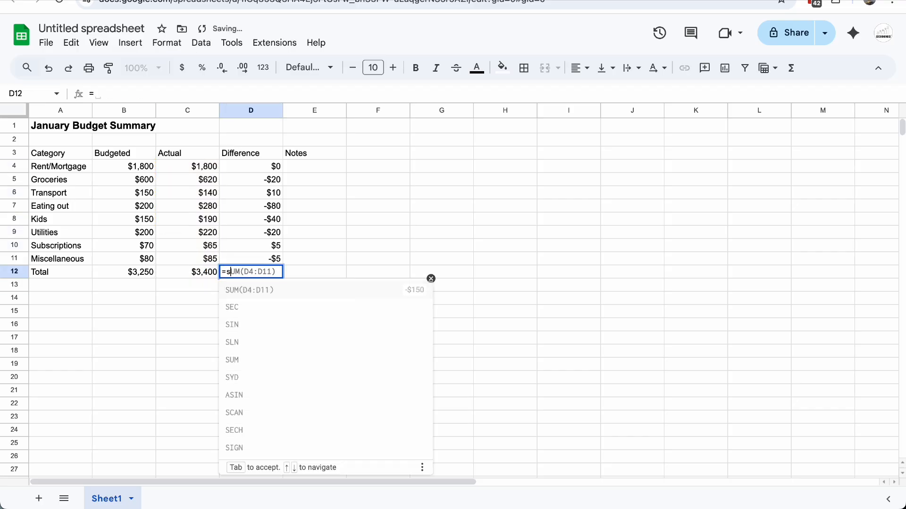
pyautogui.moveTo(236, 162); pyautogui.dragTo(247, 257)
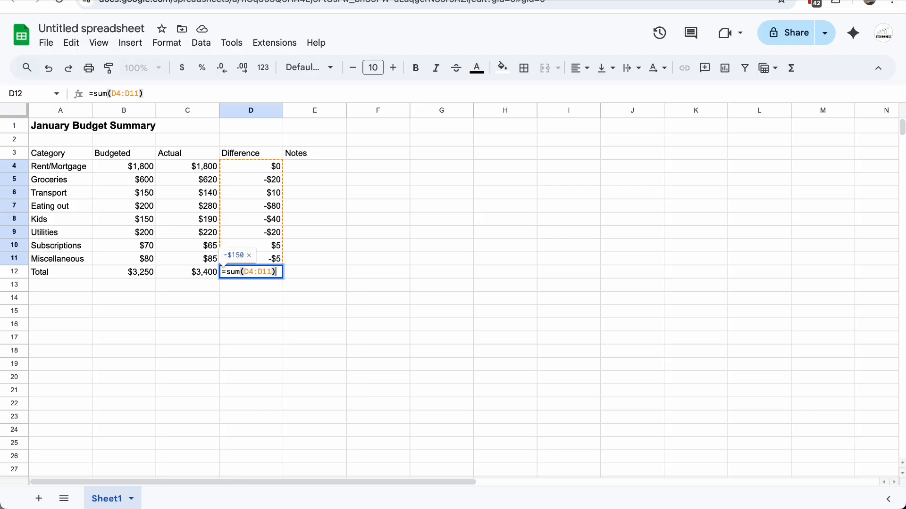
pyautogui.press('Return')
# Step: Give the Total row A12:E12 a thicker outer border and a gray fill
pyautogui.moveTo(64, 270); pyautogui.dragTo(301, 267)
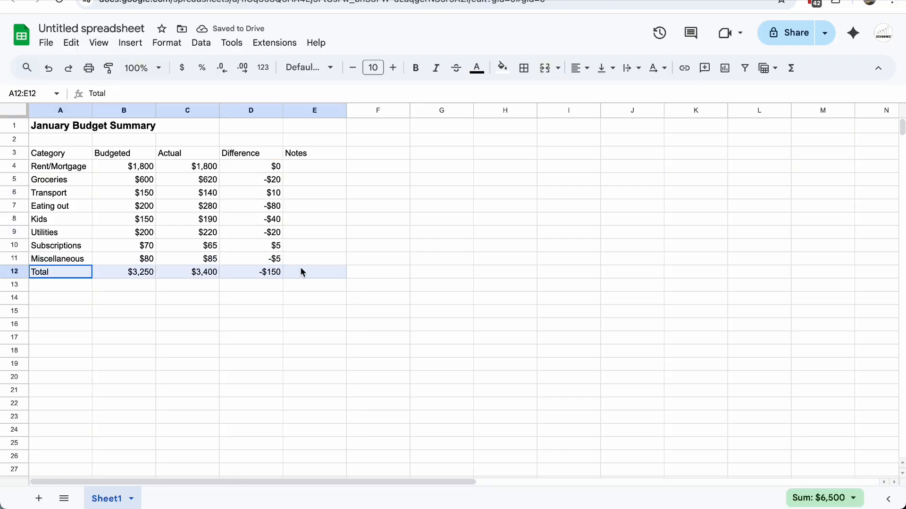
pyautogui.click(525, 70)
pyautogui.click(617, 96)
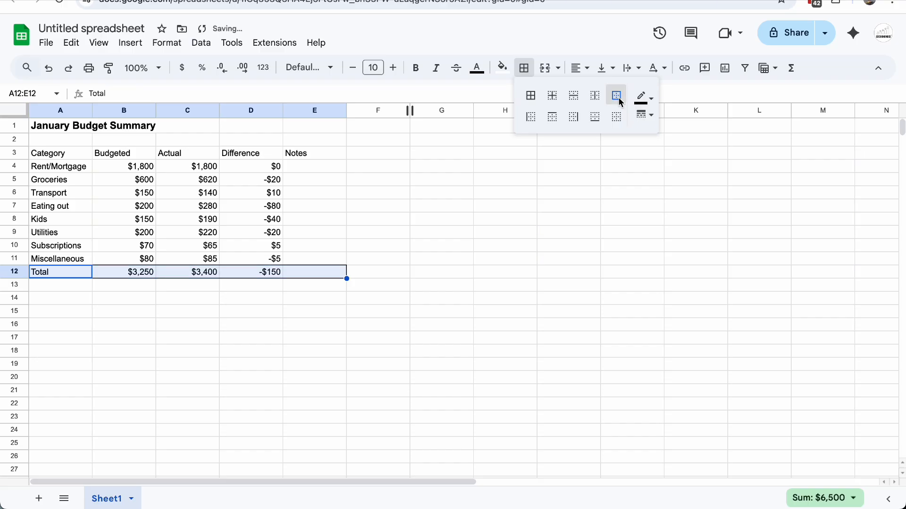
pyautogui.click(644, 115)
pyautogui.click(663, 153)
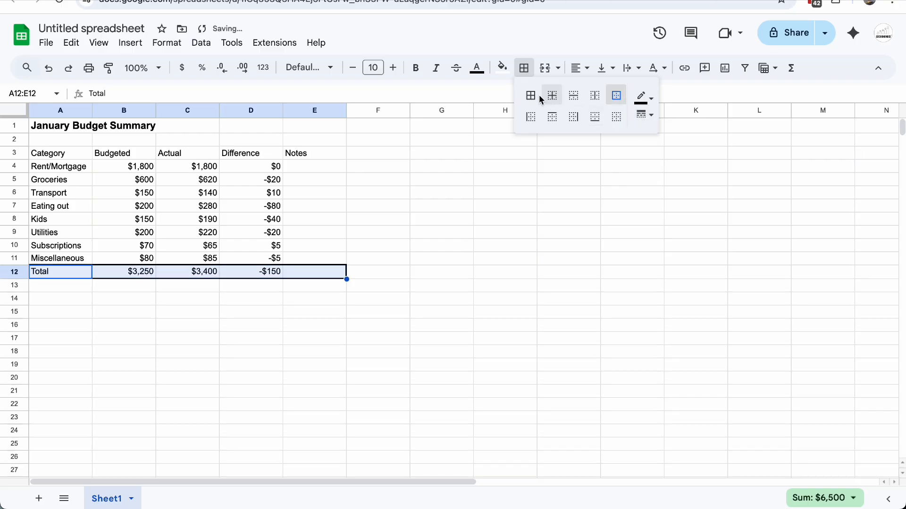
pyautogui.click(504, 69)
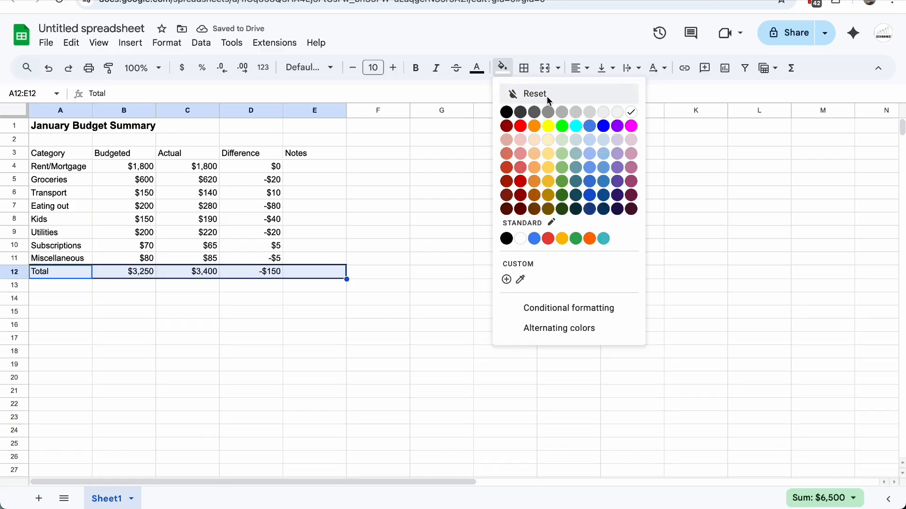
pyautogui.click(563, 113)
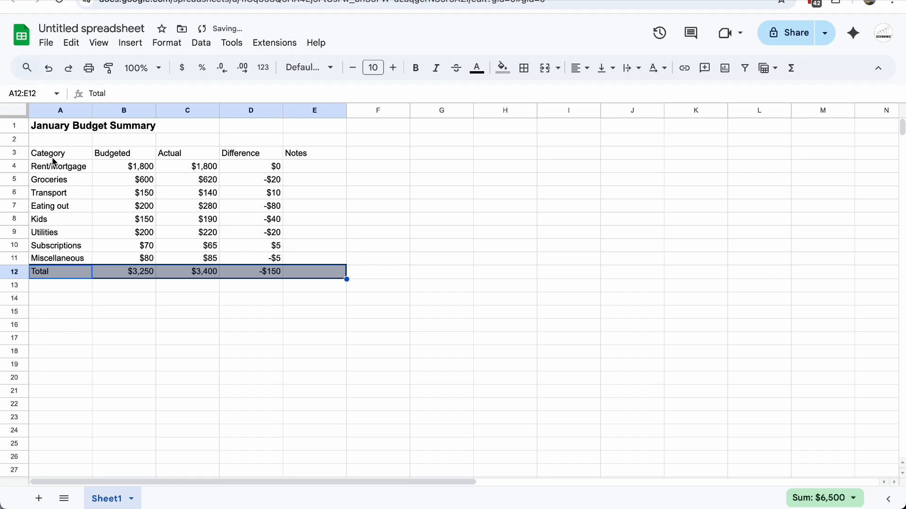
# Step: Apply an outer border around the header and category rows in A3:E11
pyautogui.moveTo(51, 152); pyautogui.dragTo(325, 254)
pyautogui.click(524, 67)
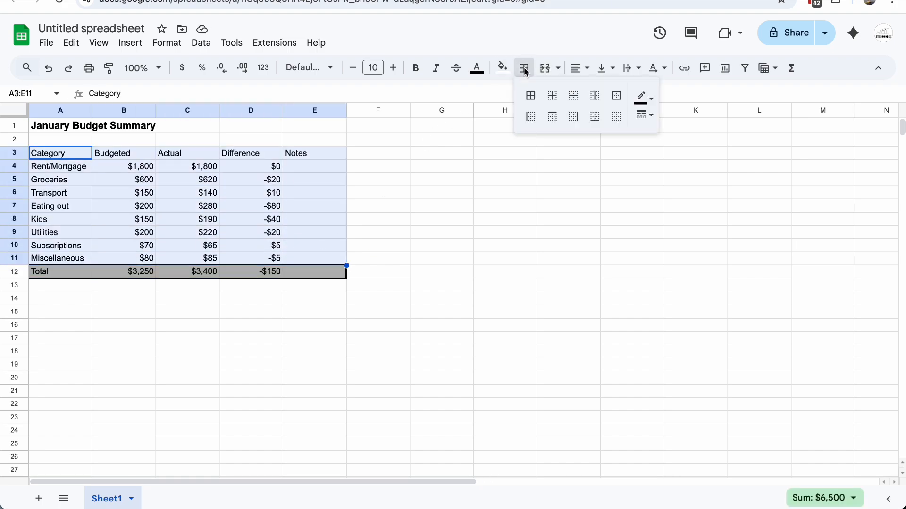
pyautogui.click(616, 95)
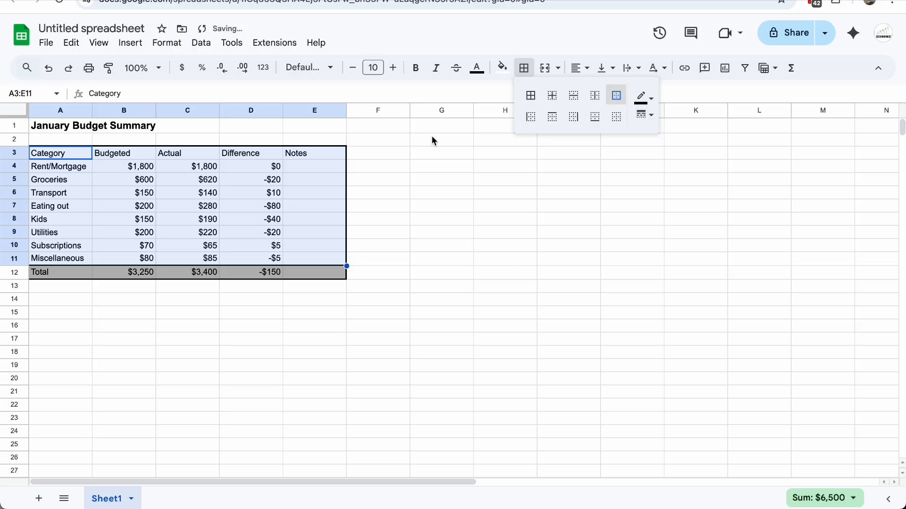
# Step: Make the column headers in A3:E3 bold
pyautogui.click(75, 155)
pyautogui.moveTo(300, 158); pyautogui.dragTo(75, 156)
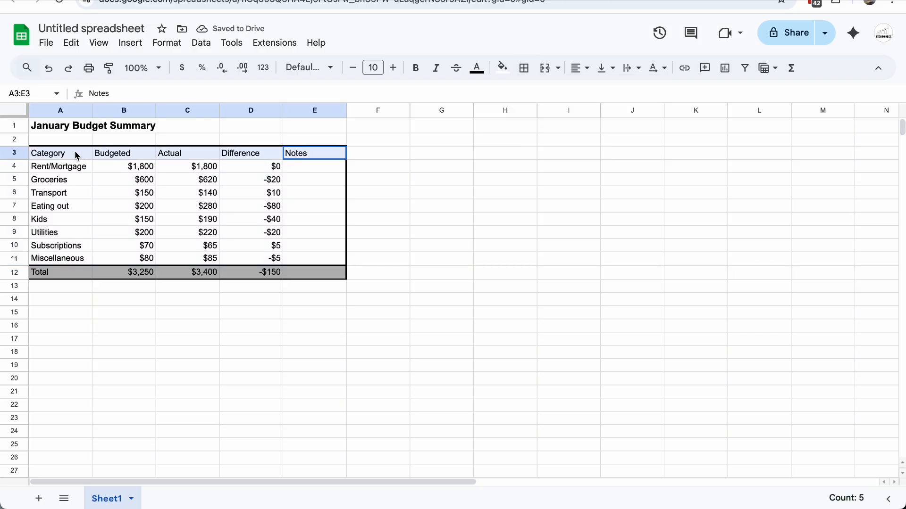
pyautogui.click(416, 68)
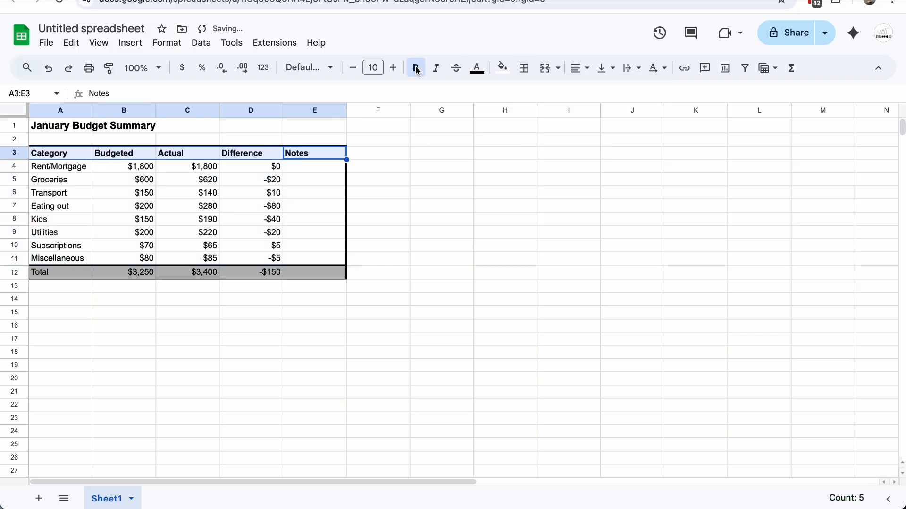
pyautogui.click(370, 220)
# Step: Start a conditional formatting rule on the Difference values and set its range to D4:D11
pyautogui.click(253, 169)
pyautogui.rightClick(253, 169)
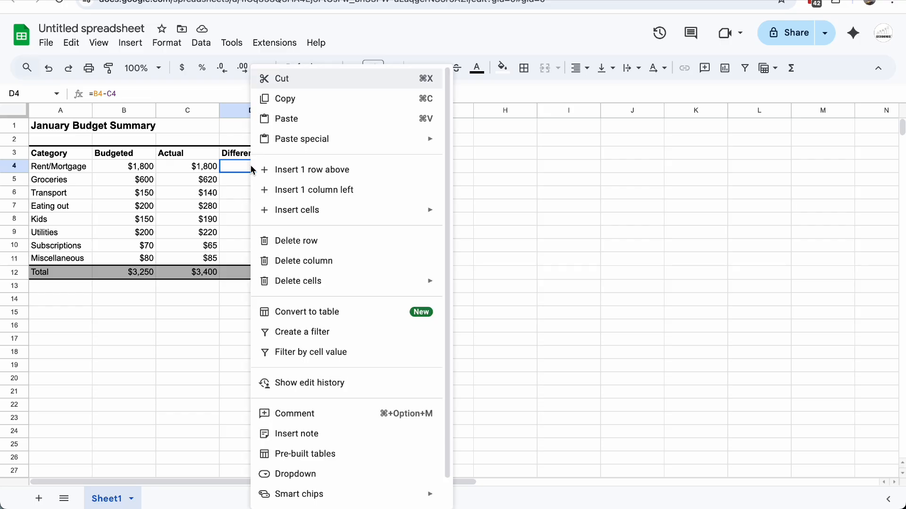
pyautogui.scroll(-1, 324, 377)
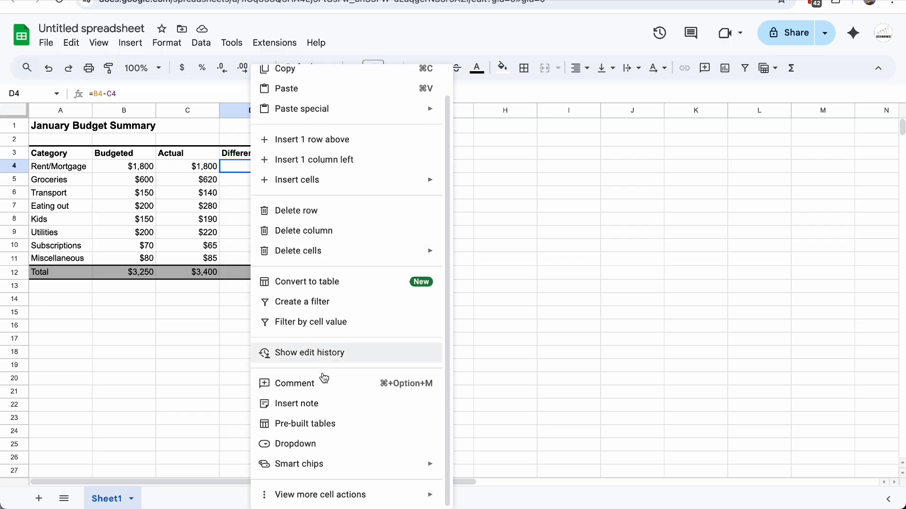
pyautogui.moveTo(343, 504)
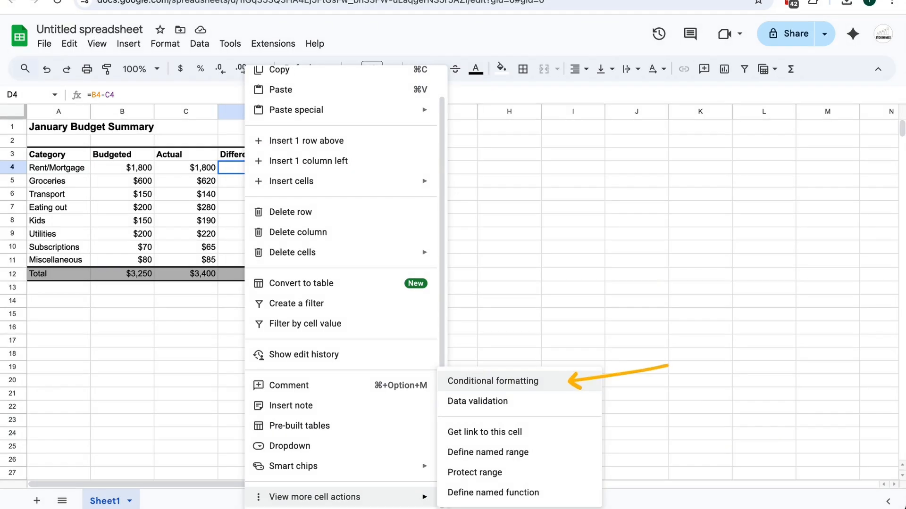
pyautogui.click(552, 383)
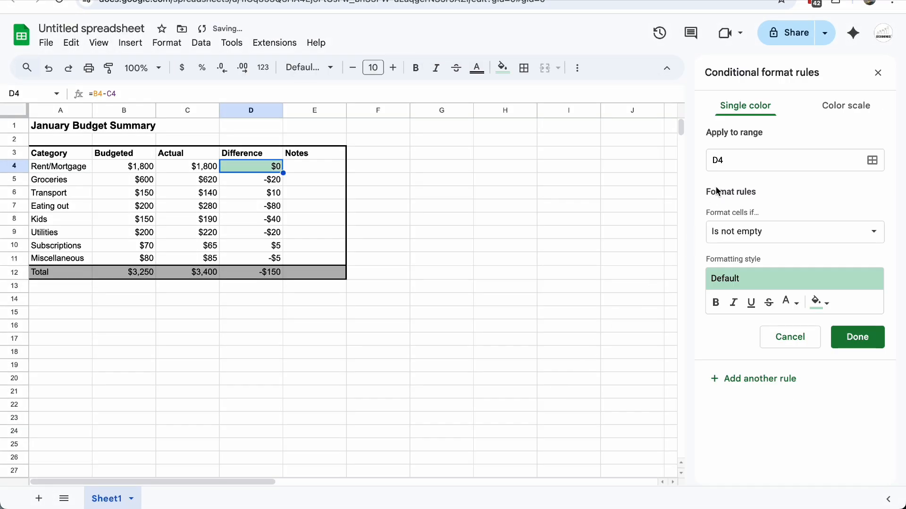
pyautogui.click(873, 160)
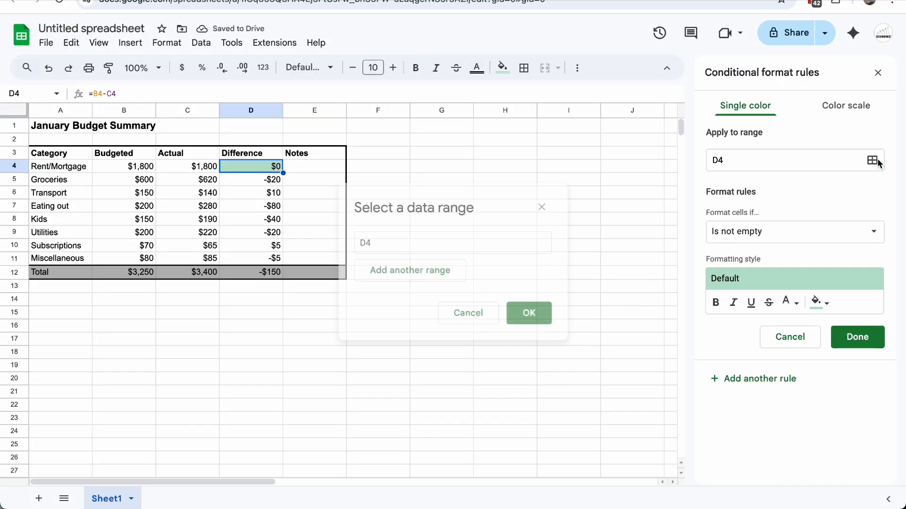
pyautogui.moveTo(267, 173); pyautogui.dragTo(267, 263)
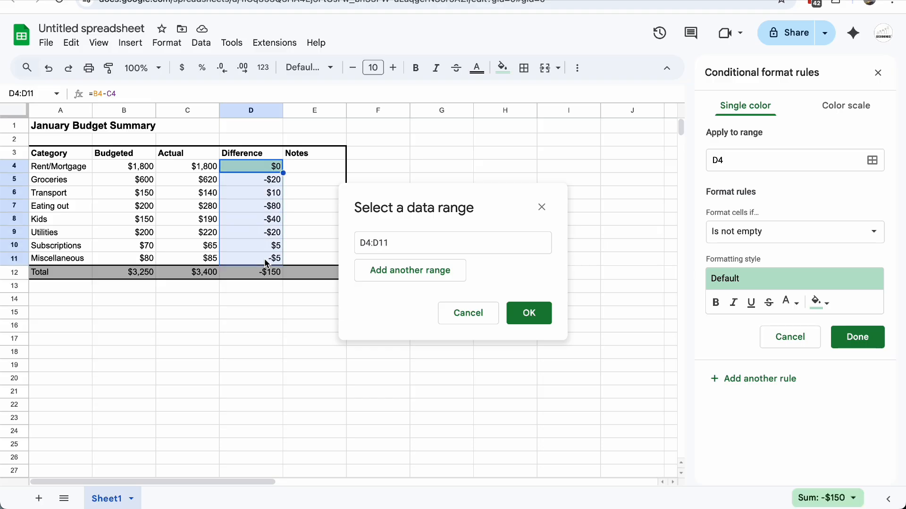
pyautogui.click(534, 314)
# Step: Make the D4:D11 rule format values greater than or equal to 0 with the default green fill
pyautogui.click(758, 234)
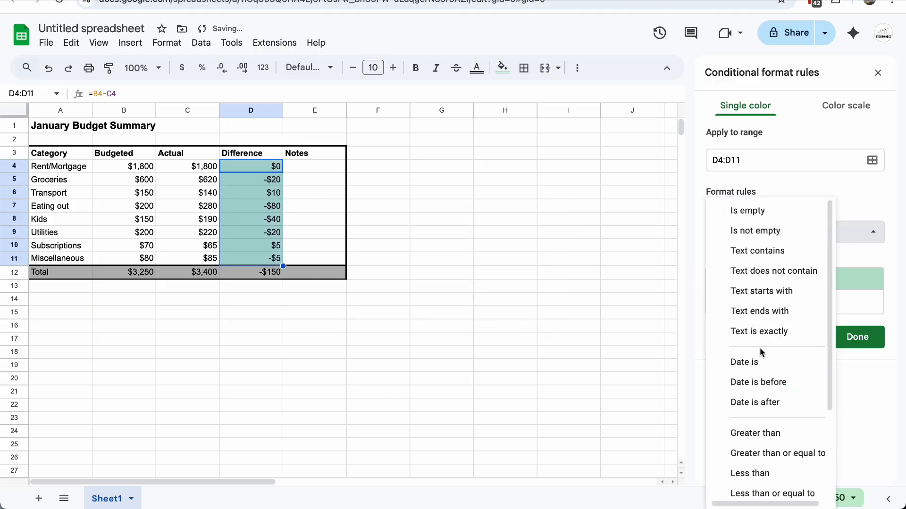
pyautogui.click(765, 452)
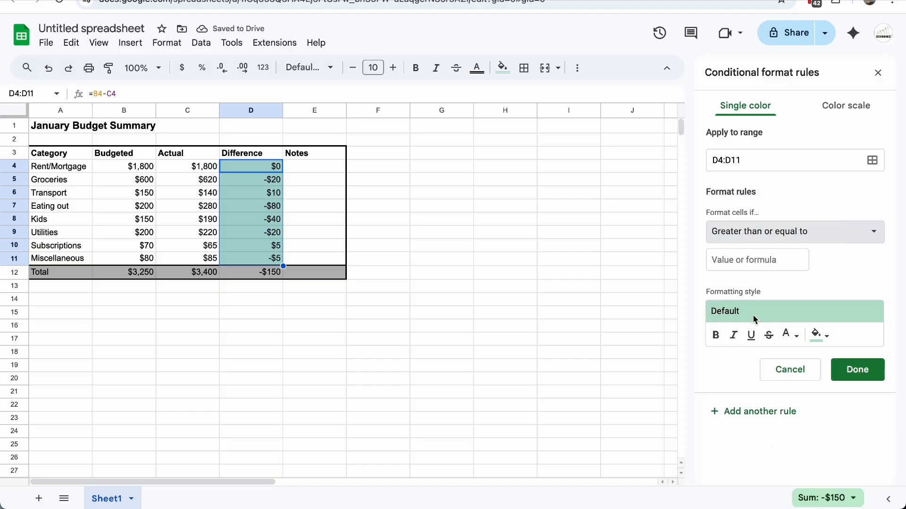
pyautogui.click(746, 259)
pyautogui.write('0')
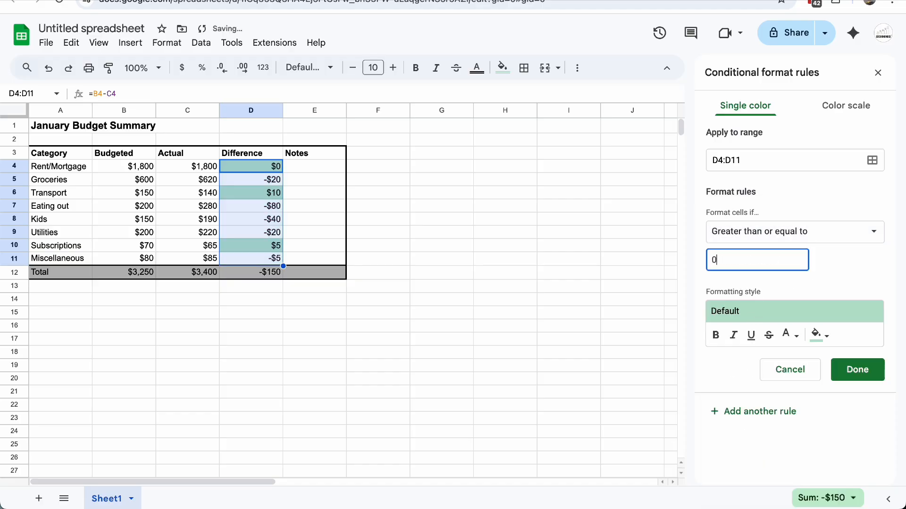
pyautogui.click(856, 367)
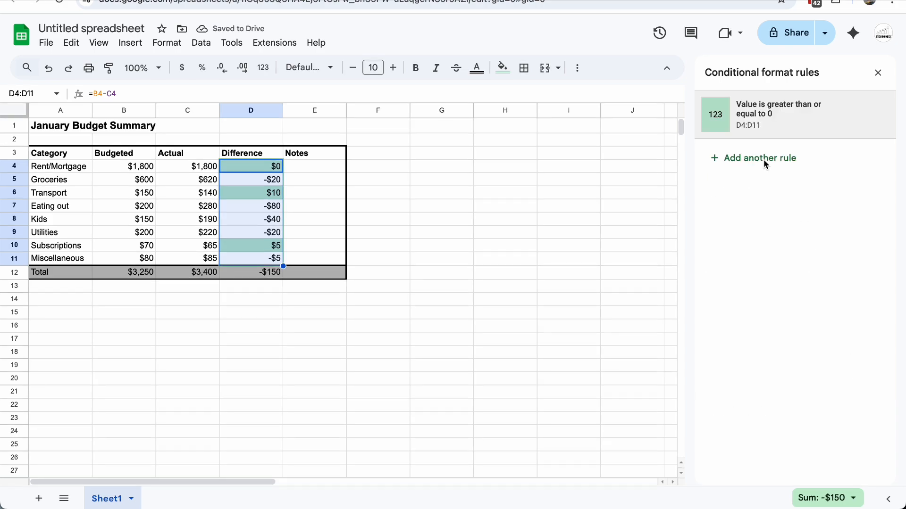
# Step: Add another conditional formatting rule for D4:D11 that fills values less than 0 with light red
pyautogui.click(765, 160)
pyautogui.click(753, 227)
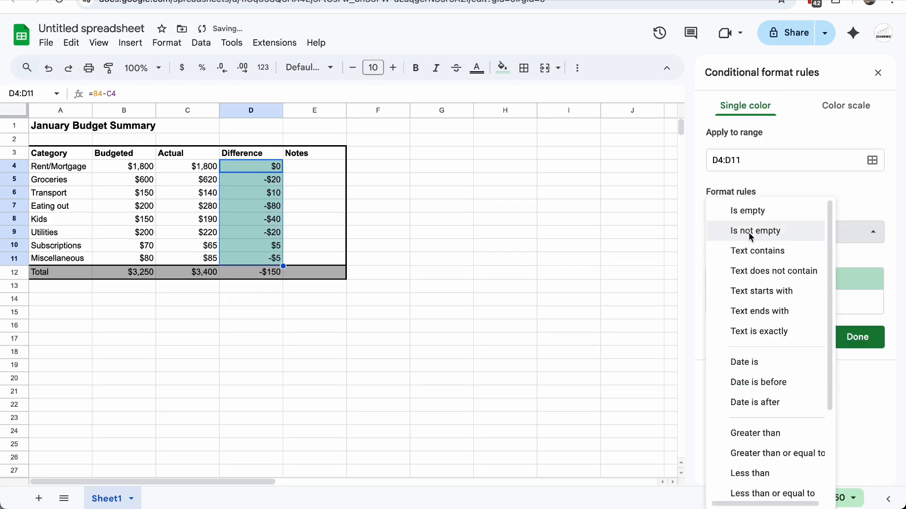
pyautogui.click(757, 472)
pyautogui.click(763, 265)
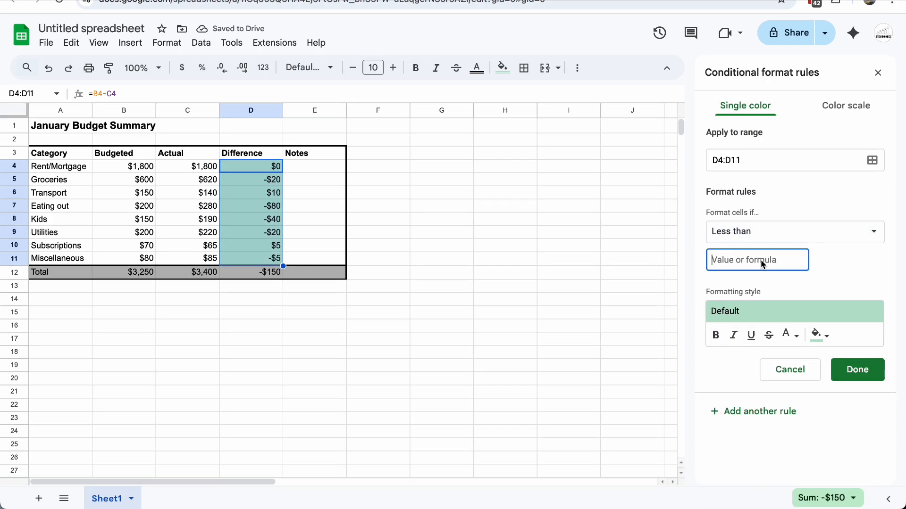
pyautogui.write('0')
pyautogui.click(821, 336)
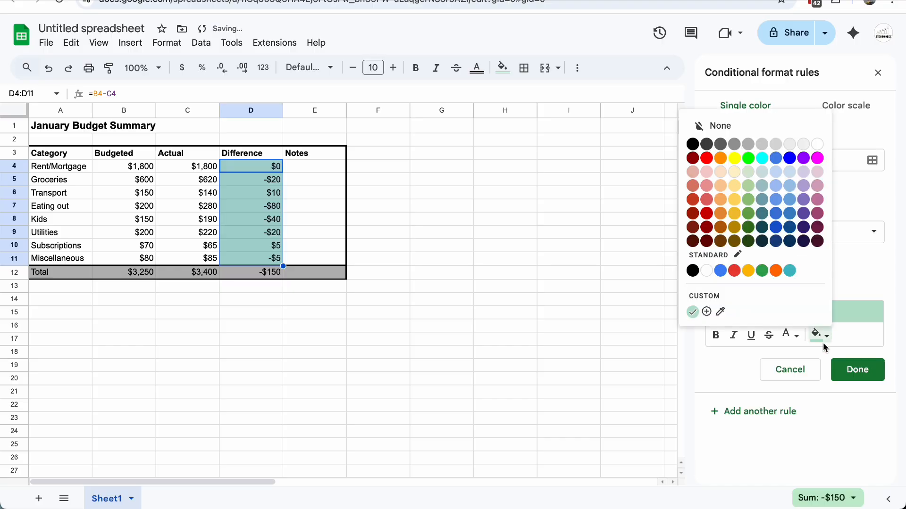
pyautogui.click(706, 172)
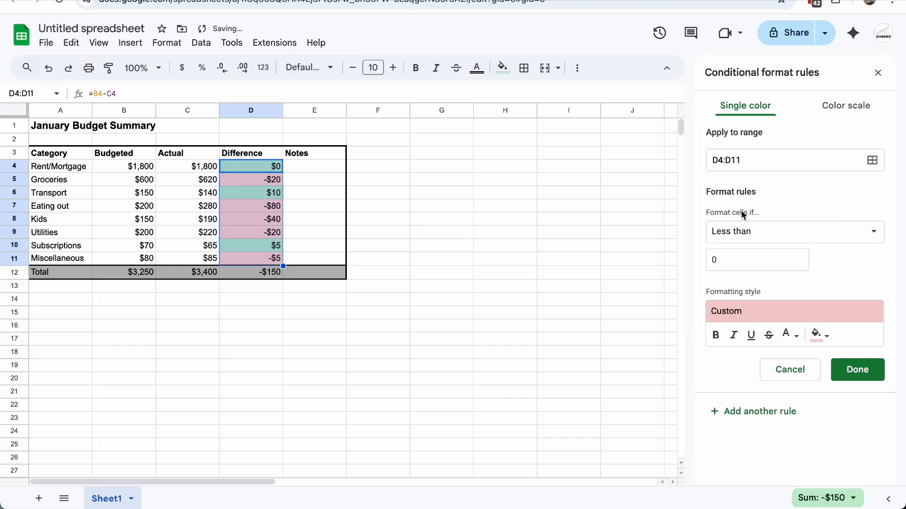
pyautogui.click(845, 366)
pyautogui.click(482, 225)
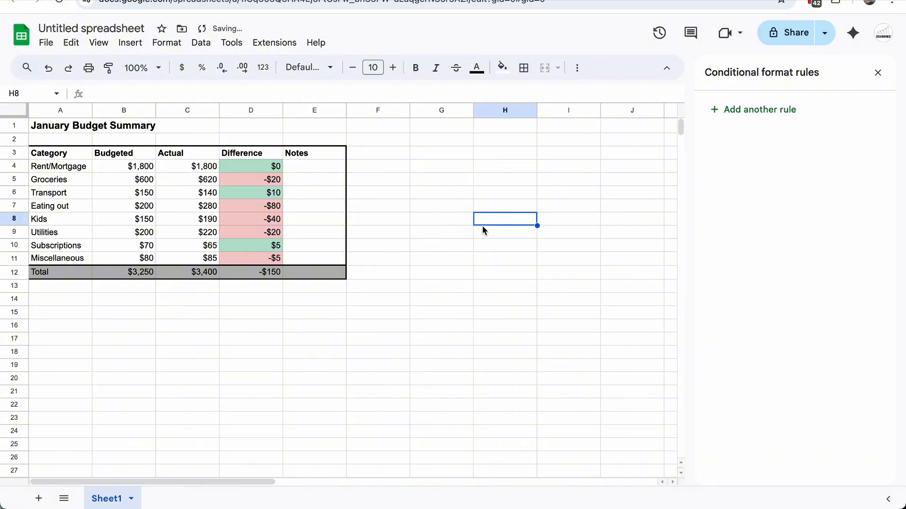
# Step: Enter the label "Monthly Income" in G3 and make it bold
pyautogui.write('Monthly Income')
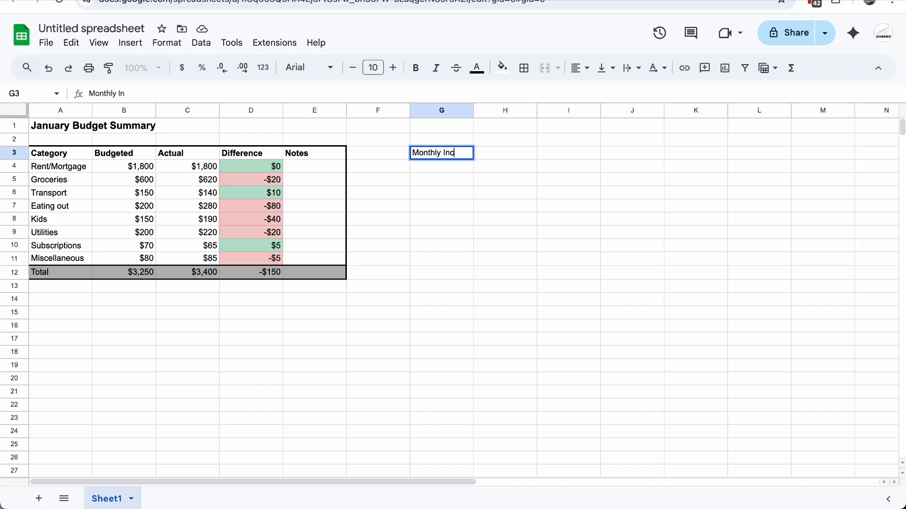
pyautogui.press('super+a')
pyautogui.click(415, 68)
# Step: Enter 4000 in H3 as dollar currency without decimals, and fit column G's width to its label
pyautogui.click(500, 153)
pyautogui.write('4000')
pyautogui.press('Return')
pyautogui.click(500, 154)
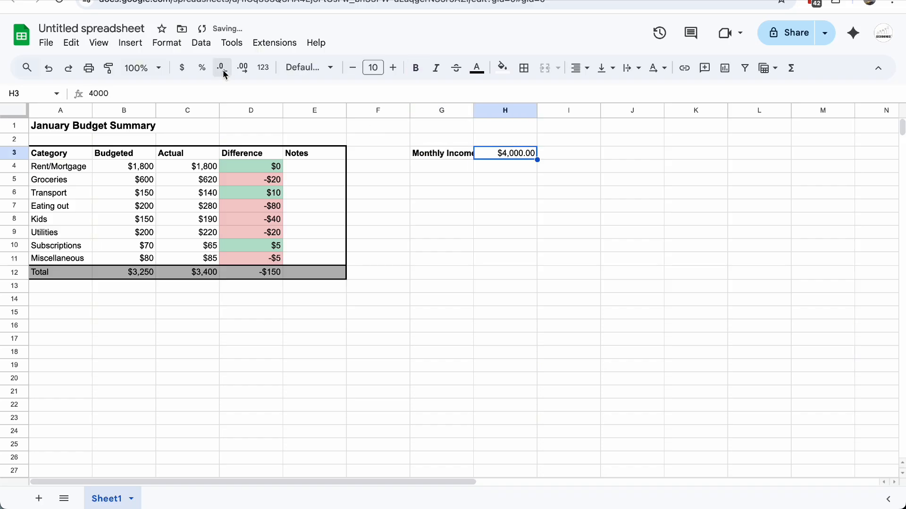
pyautogui.click(222, 68)
pyautogui.click(222, 68)
pyautogui.click(451, 153)
pyautogui.doubleClick(473, 111)
# Step: Enter the labels SUMMARY, Total Budgeted, Total Actual and Total Difference in G5:G8
pyautogui.click(461, 181)
pyautogui.write('SUMMARY')
pyautogui.press('Return')
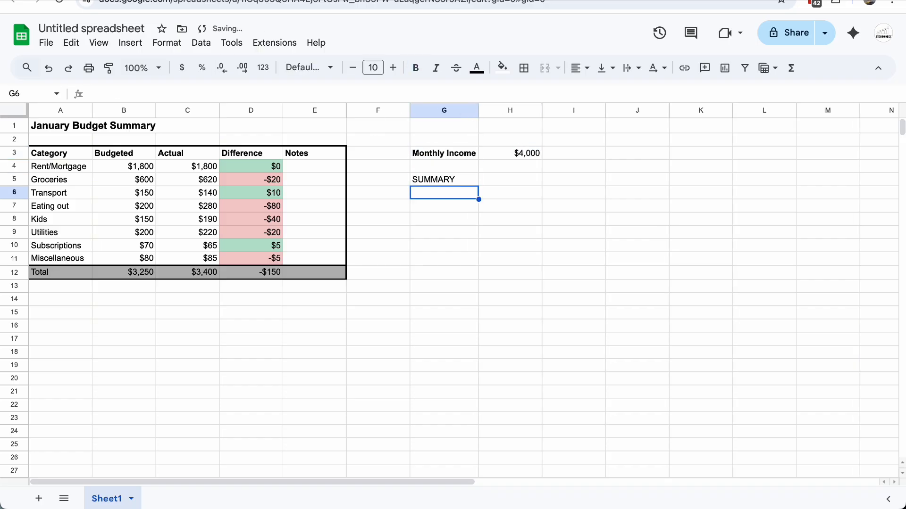
pyautogui.write('Total Budgeted')
pyautogui.press('Return')
pyautogui.write('Total Actual')
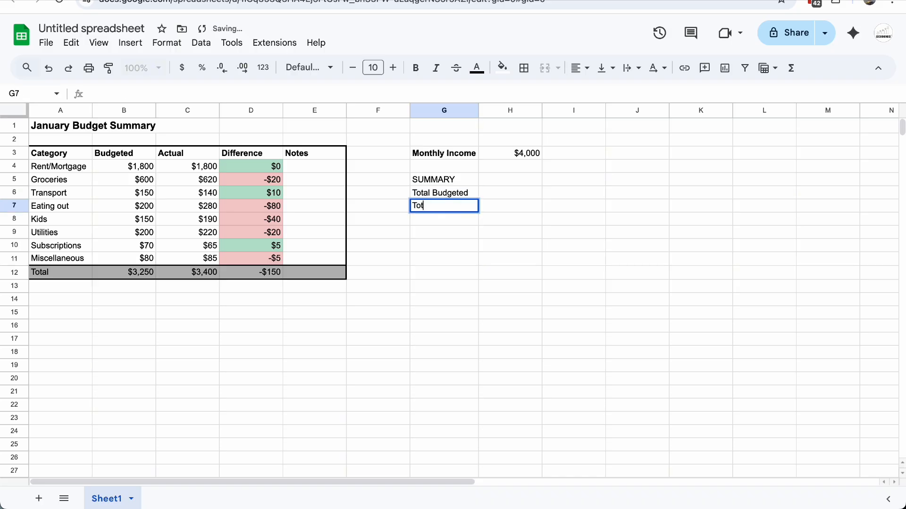
pyautogui.press('Return')
pyautogui.write('Total Difference')
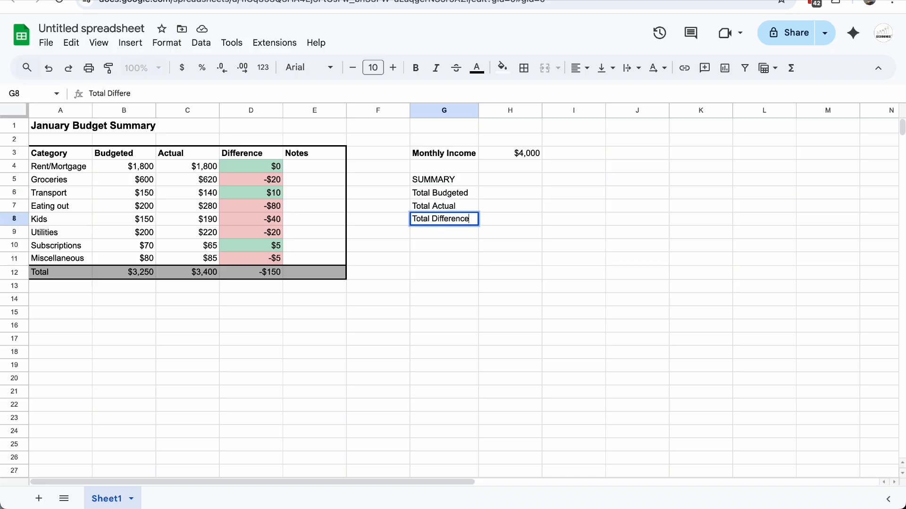
# Step: Link H6 to the budgeted total in B12 and H7 to the actual total in C12
pyautogui.click(503, 196)
pyautogui.write('=')
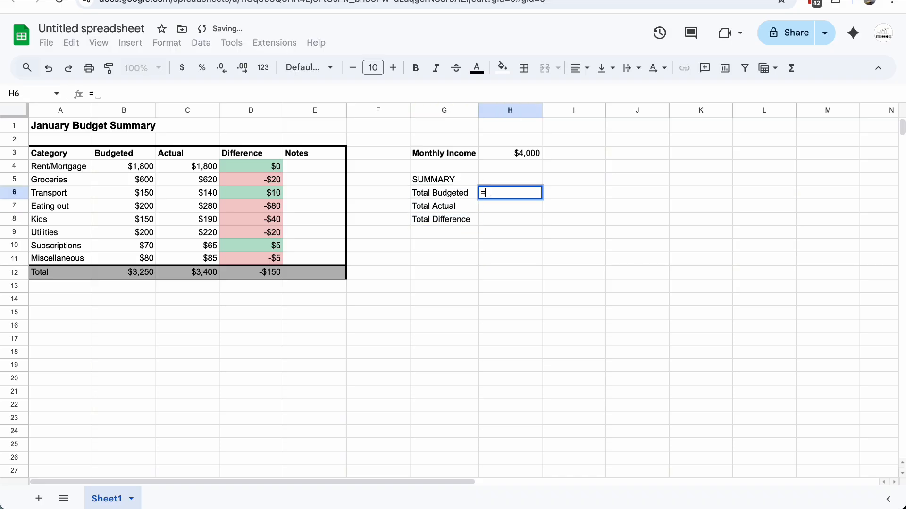
pyautogui.click(135, 276)
pyautogui.press('Return')
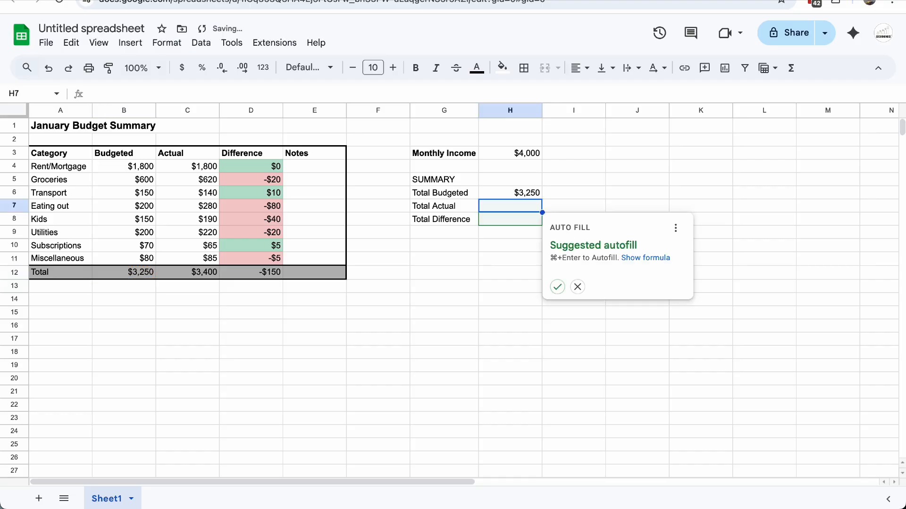
pyautogui.write('=')
pyautogui.click(180, 272)
pyautogui.press('Return')
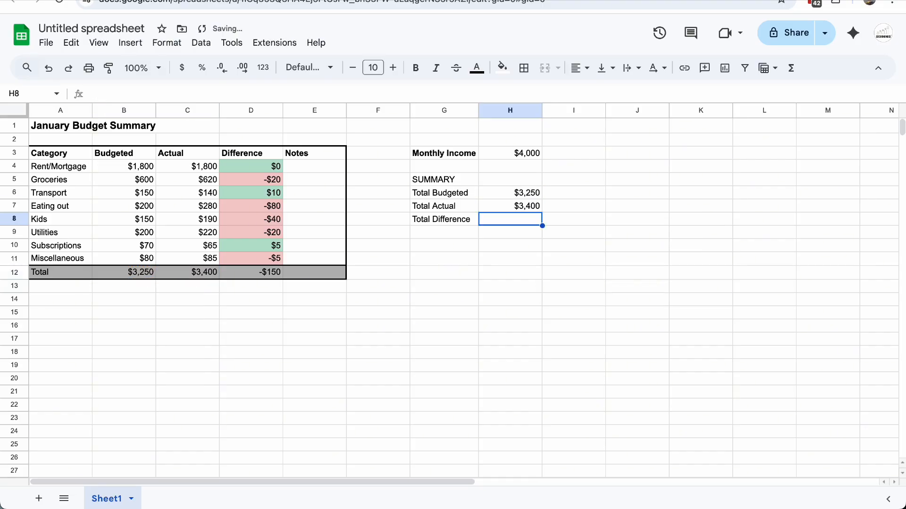
# Step: Calculate the Total Difference in H8 with the formula =H6-H7
pyautogui.write('=')
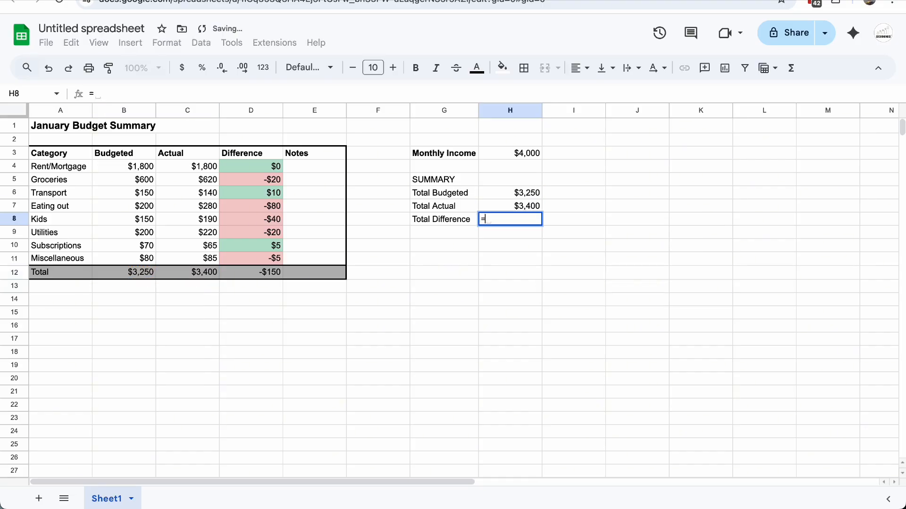
pyautogui.click(491, 196)
pyautogui.write('-')
pyautogui.click(511, 203)
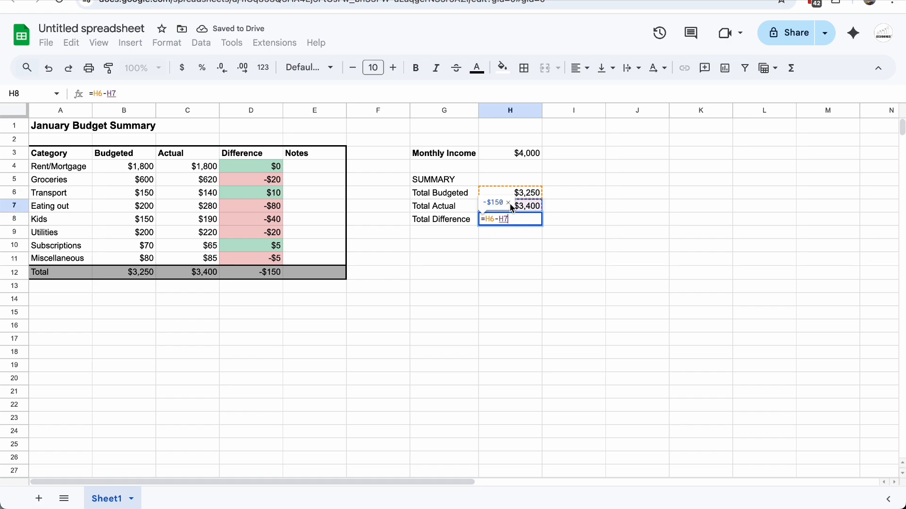
pyautogui.press('Return')
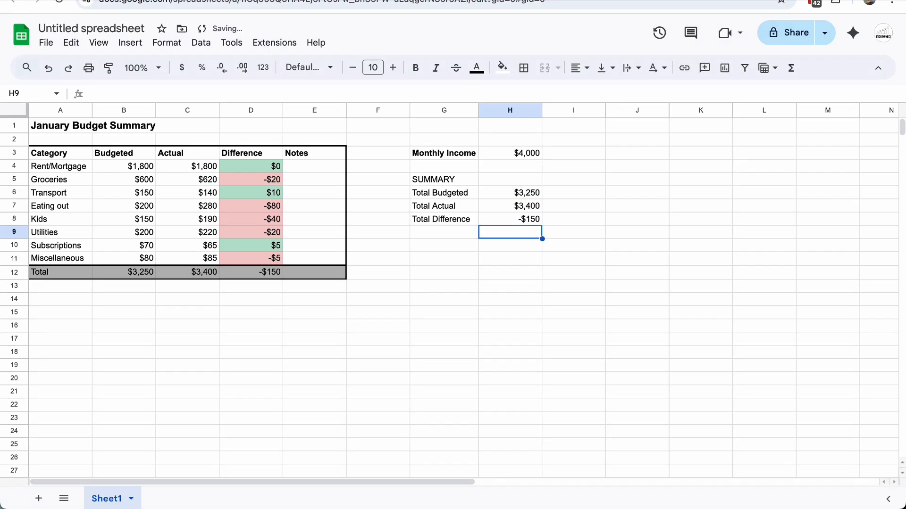
# Step: Add a conditional formatting rule to H8 that fills values greater than or equal to 0 with the default green
pyautogui.rightClick(501, 219)
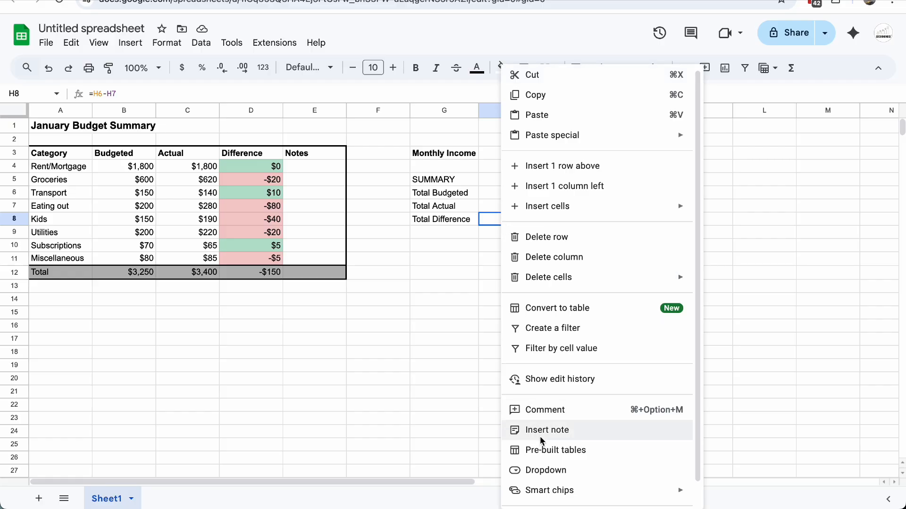
pyautogui.scroll(-1, 543, 439)
pyautogui.moveTo(573, 497)
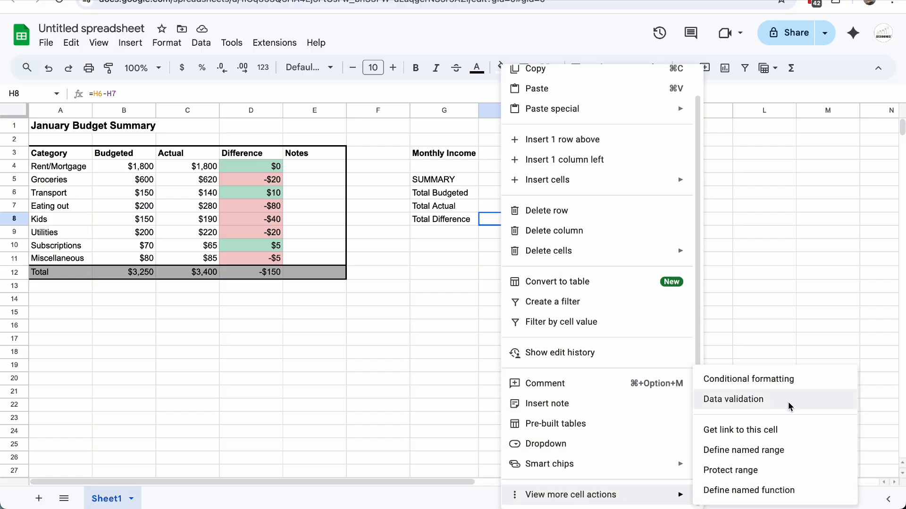
pyautogui.click(780, 388)
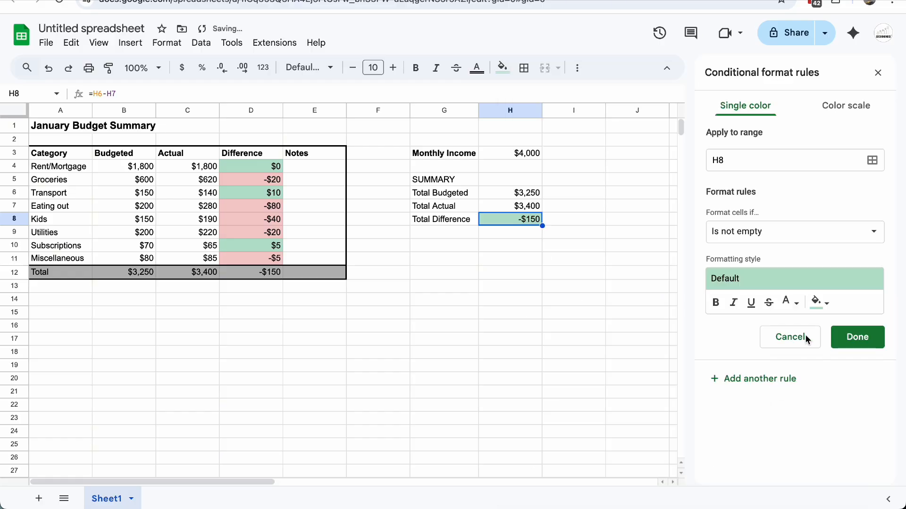
pyautogui.click(765, 231)
pyautogui.click(762, 455)
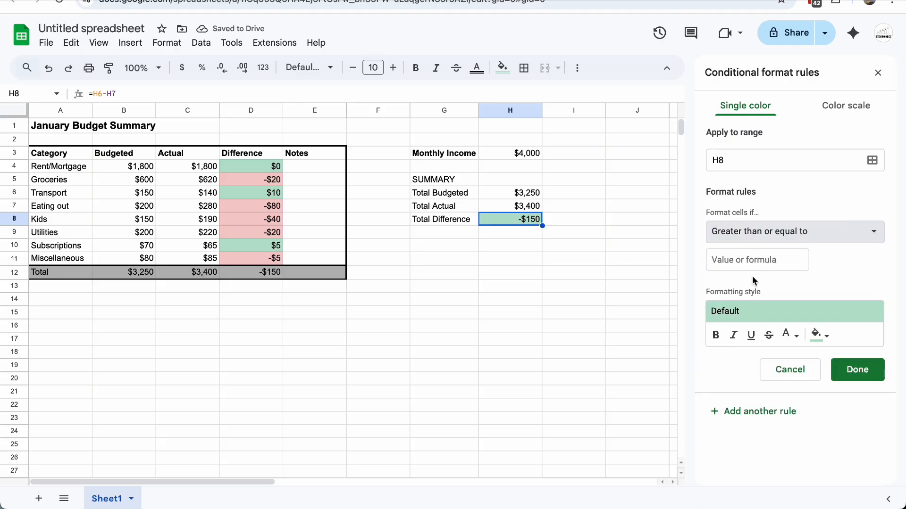
pyautogui.click(753, 264)
pyautogui.write('0')
pyautogui.click(851, 373)
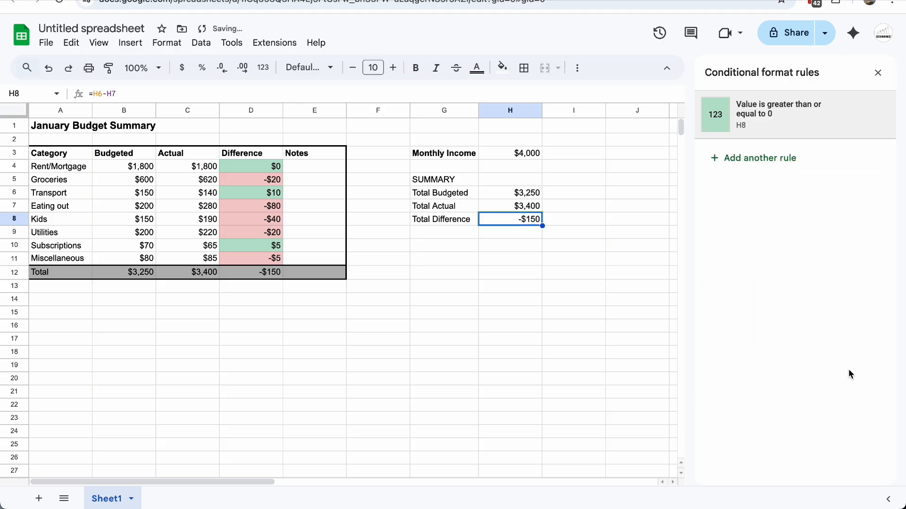
# Step: Add a second conditional formatting rule to H8 that fills values less than 0 with light red
pyautogui.click(792, 159)
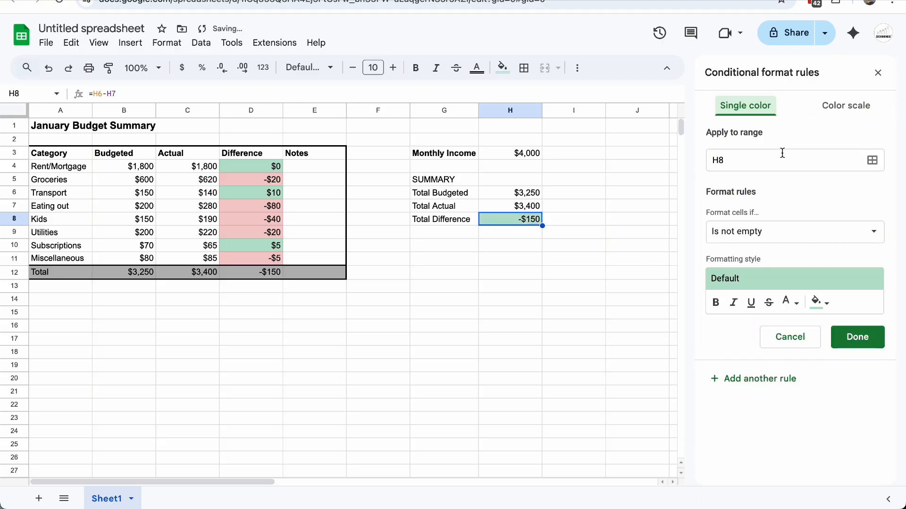
pyautogui.click(764, 231)
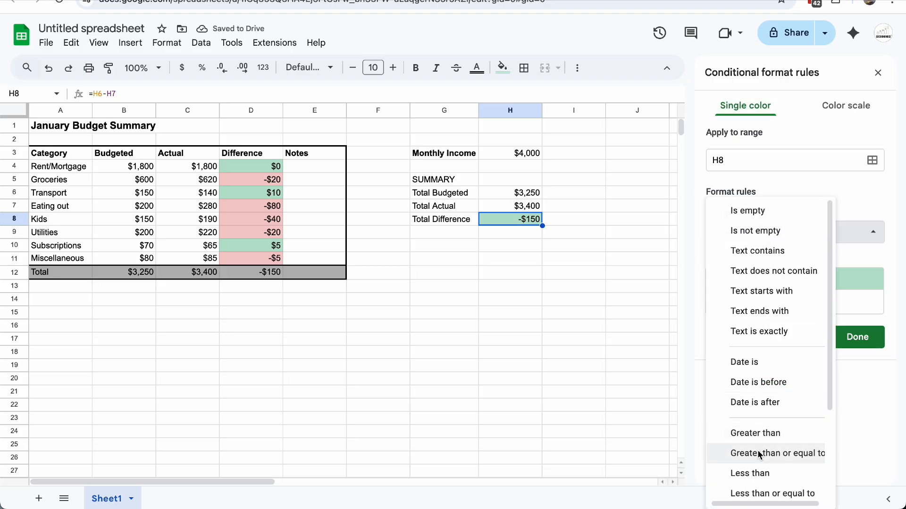
pyautogui.click(756, 470)
pyautogui.click(754, 260)
pyautogui.write('0')
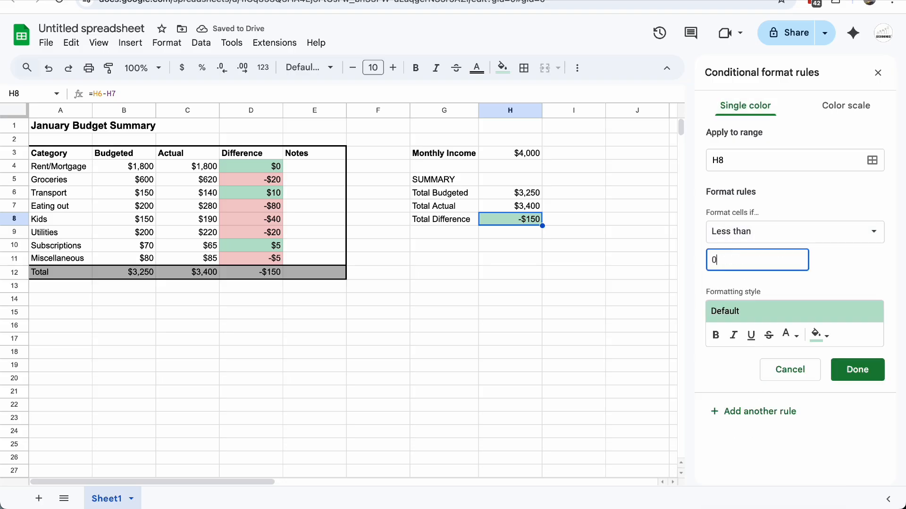
pyautogui.click(820, 335)
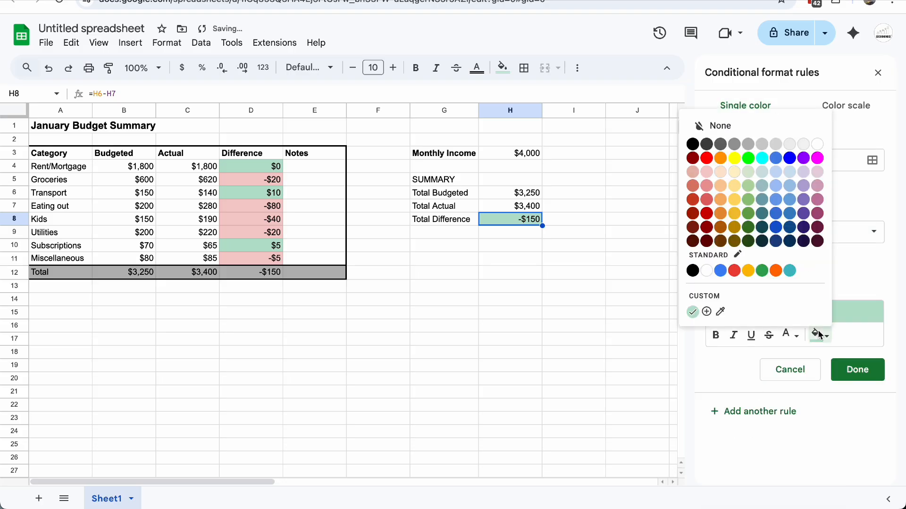
pyautogui.click(710, 172)
pyautogui.click(857, 370)
# Step: Bold the SUMMARY label in G5 and put an outer border around the summary block G5:H8
pyautogui.click(444, 179)
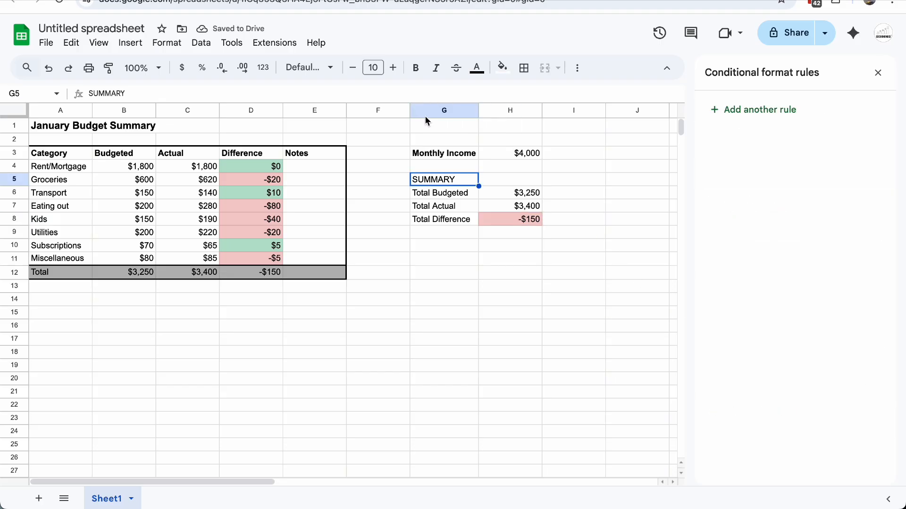
pyautogui.moveTo(518, 215); pyautogui.dragTo(444, 184)
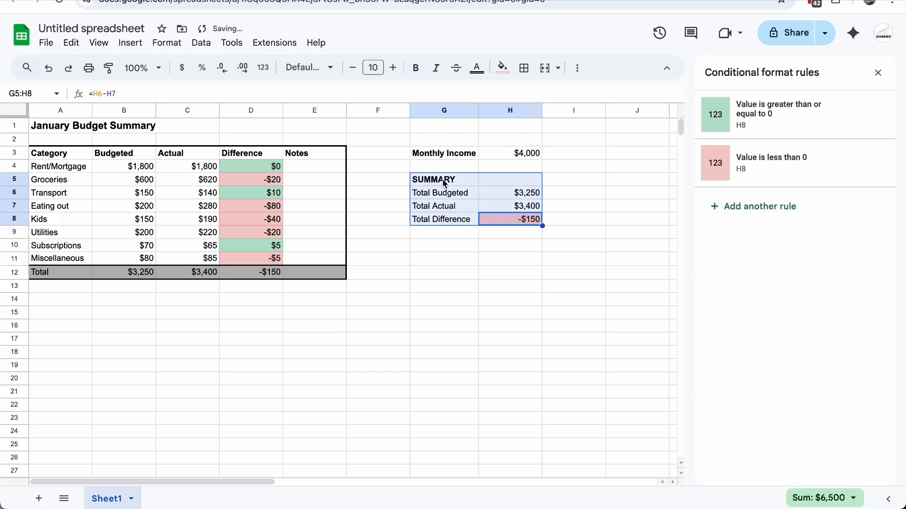
pyautogui.click(527, 68)
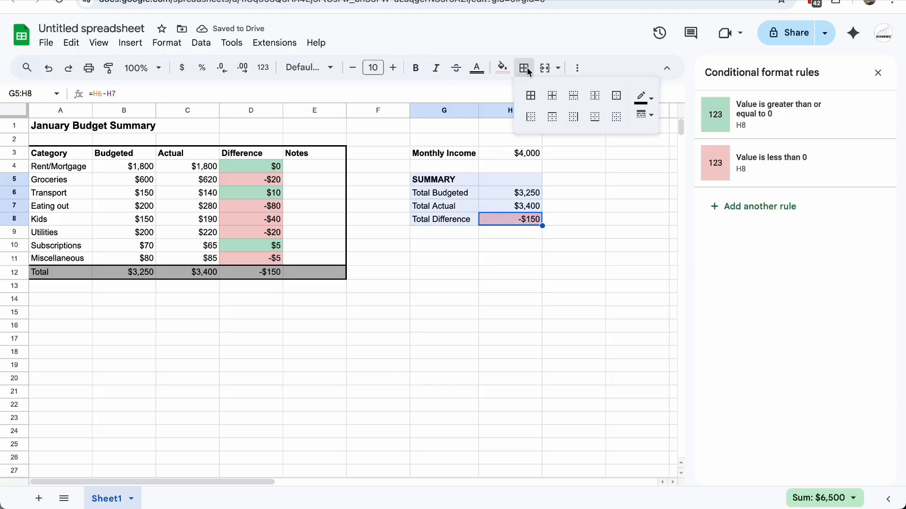
pyautogui.click(616, 96)
pyautogui.click(573, 153)
pyautogui.click(878, 72)
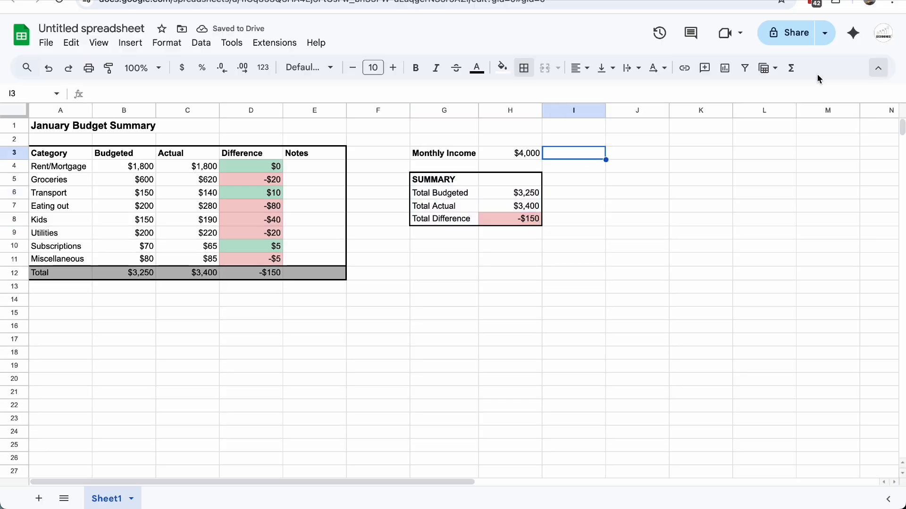
# Step: Put an outer border around the Monthly Income cells G3:H3
pyautogui.moveTo(444, 154); pyautogui.dragTo(514, 156)
pyautogui.click(524, 68)
pyautogui.click(616, 96)
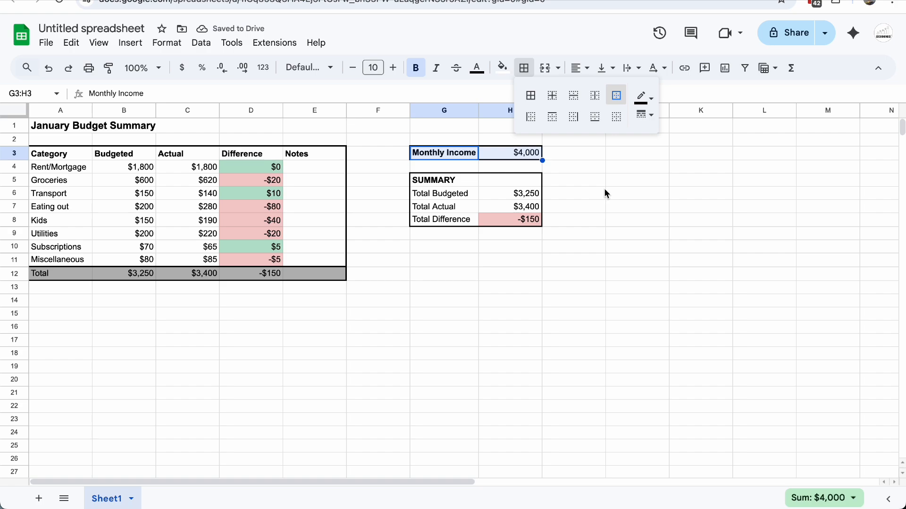
# Step: Enter the label Savings Rate in J3
pyautogui.click(623, 153)
pyautogui.write('Savings Rat')
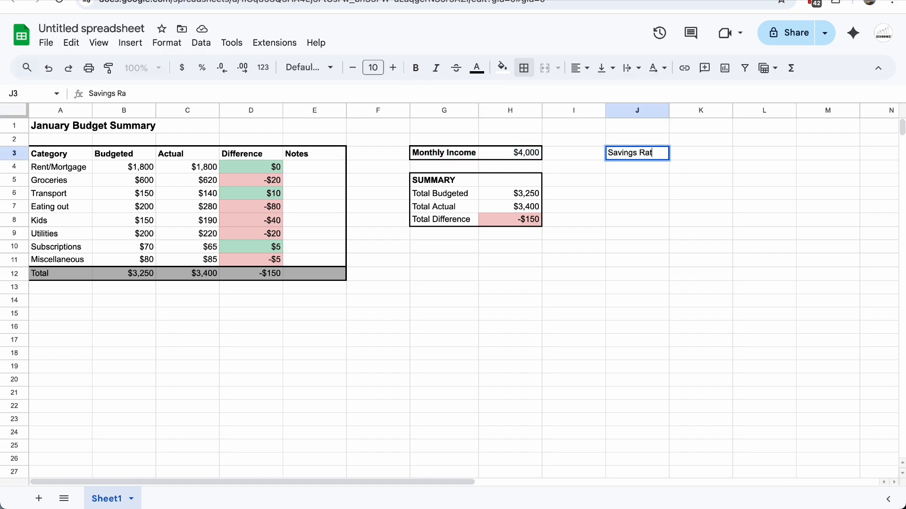
pyautogui.write('e')
pyautogui.press('Tab')
# Step: Calculate the savings rate in K3 with the formula =(H3-H7)/H3
pyautogui.write('=(')
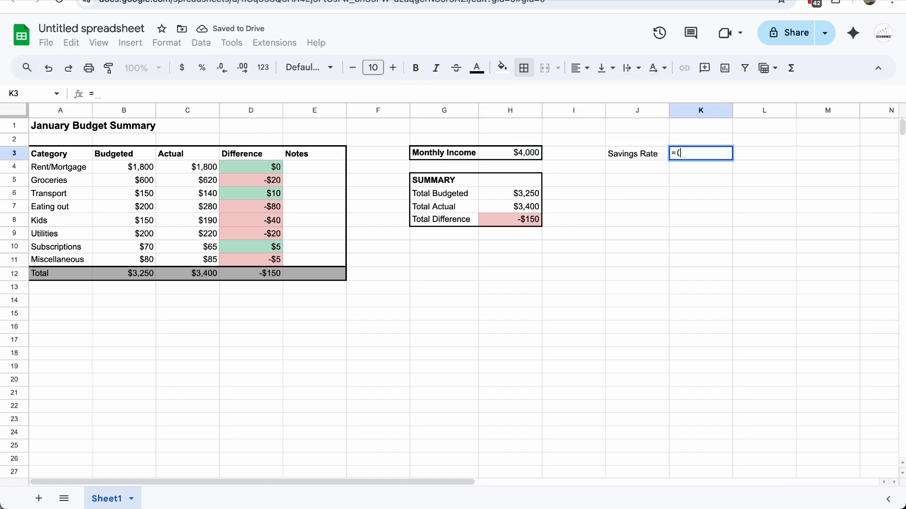
pyautogui.click(531, 158)
pyautogui.write('-')
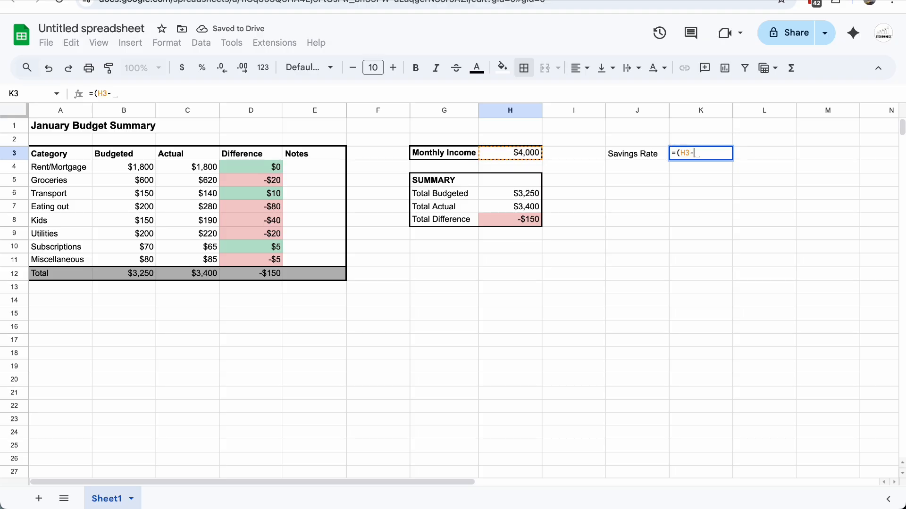
pyautogui.click(513, 208)
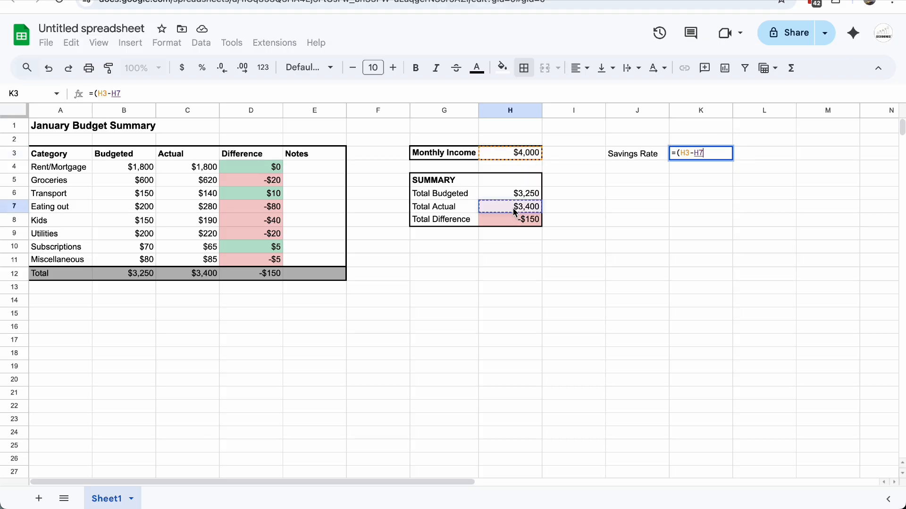
pyautogui.write(')/')
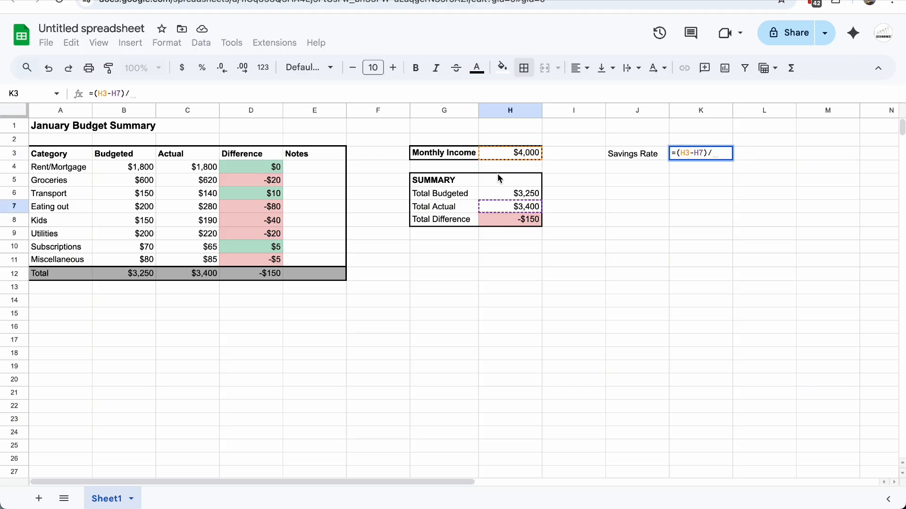
pyautogui.click(505, 152)
pyautogui.press('Return')
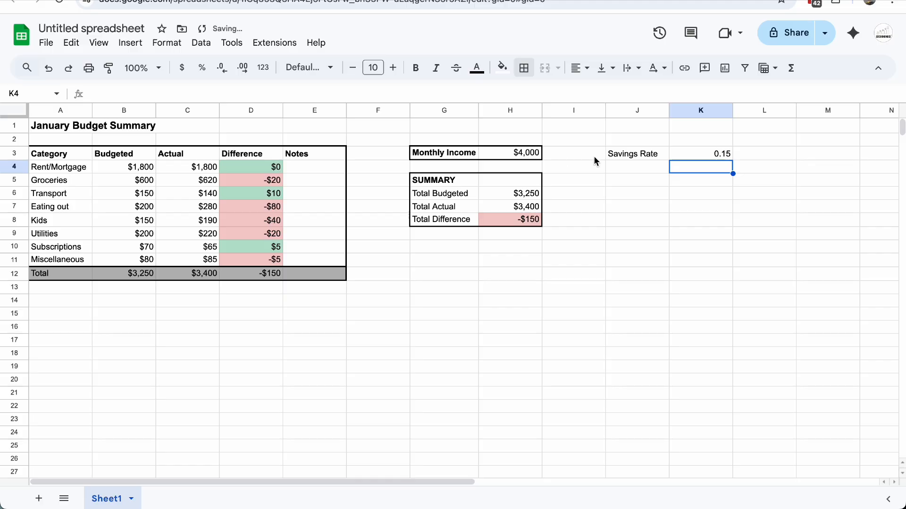
# Step: Format the savings rate in K3 as a percentage without decimal places
pyautogui.click(701, 153)
pyautogui.click(202, 67)
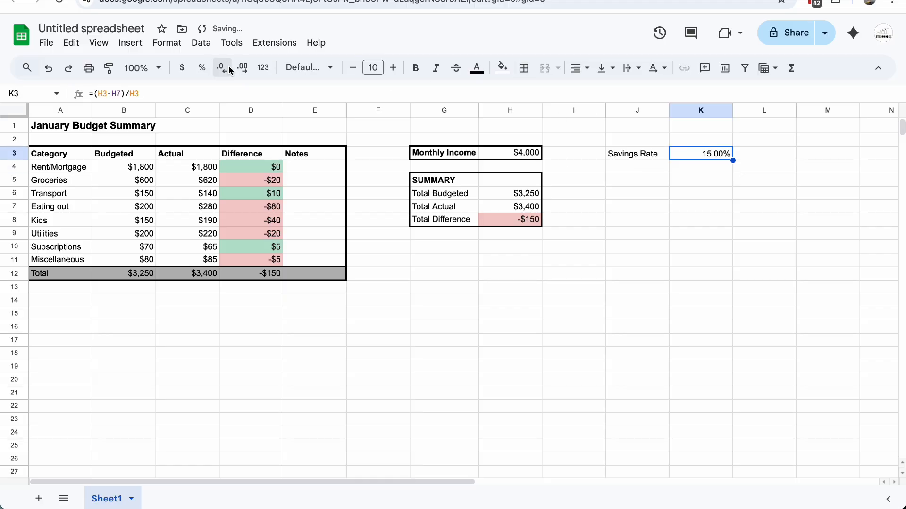
pyautogui.click(227, 70)
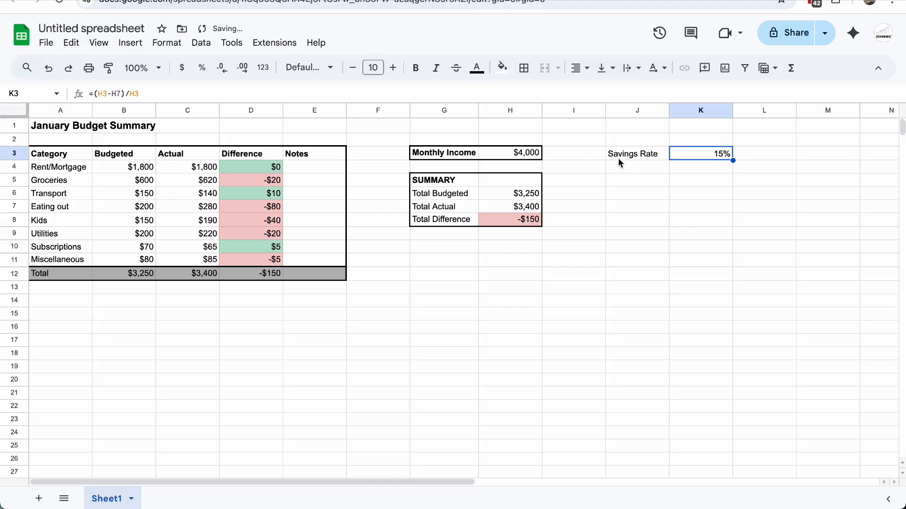
# Step: Put an outer border around J3:K3 and bold the Savings Rate label
pyautogui.moveTo(689, 151); pyautogui.dragTo(639, 154)
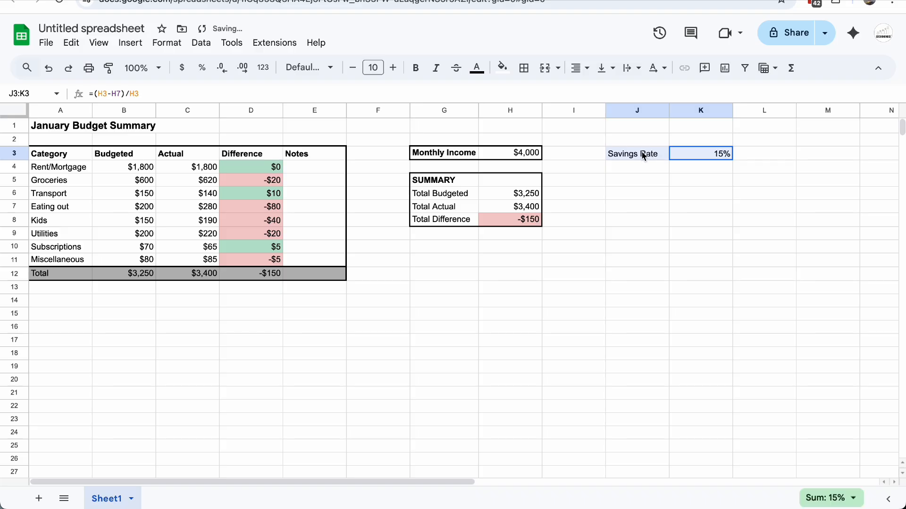
pyautogui.click(527, 69)
pyautogui.click(609, 98)
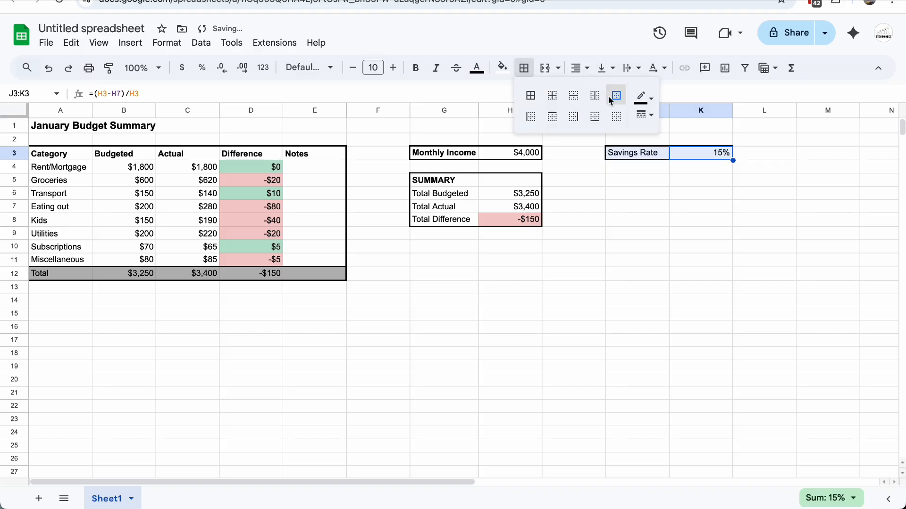
pyautogui.click(649, 158)
pyautogui.hotkey('ctrl', 'b')
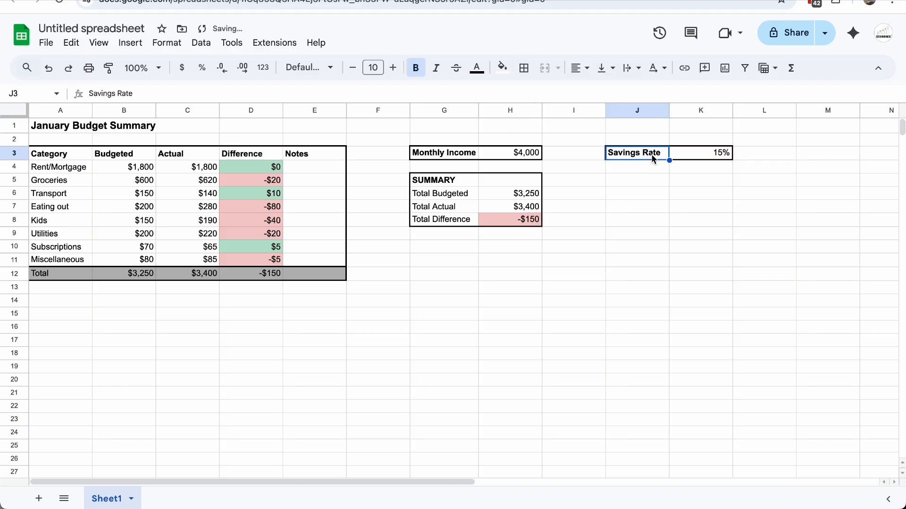
# Step: Fill the savings rate value cell K3 with the standard yellow-orange color
pyautogui.click(712, 165)
pyautogui.click(502, 68)
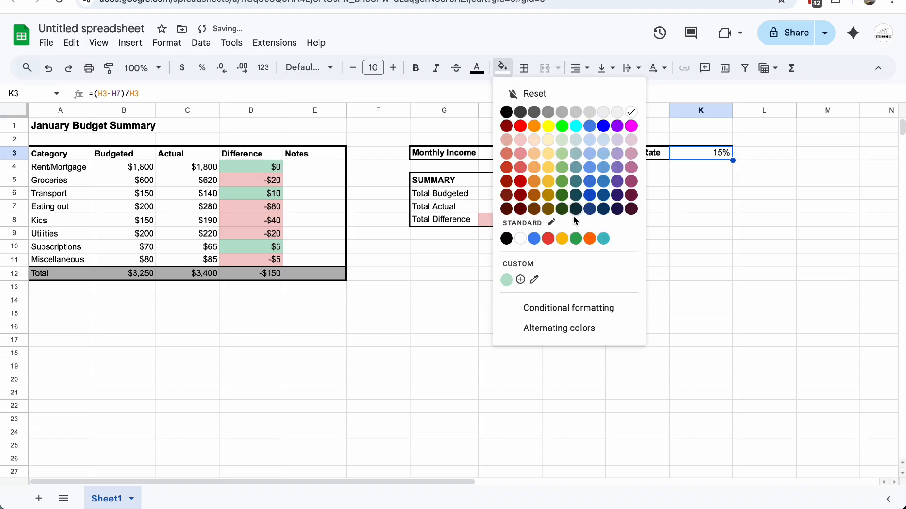
pyautogui.click(566, 236)
pyautogui.click(558, 265)
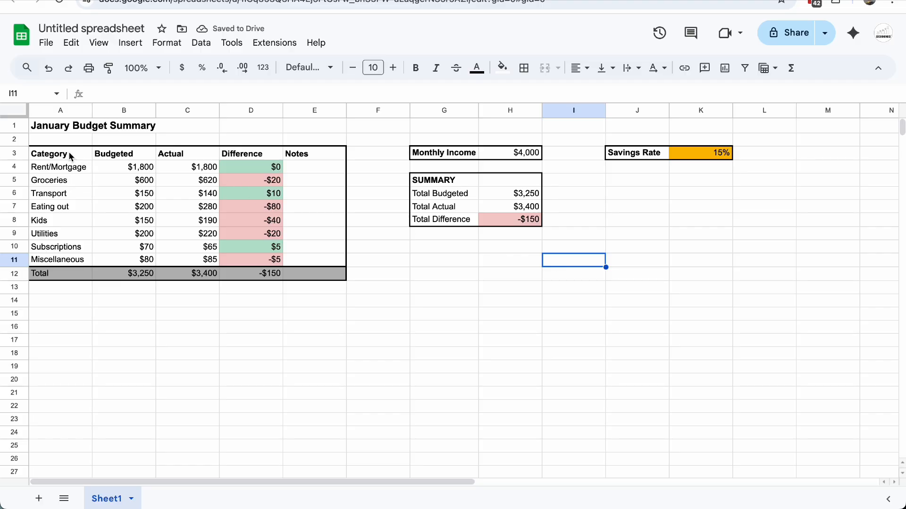
# Step: Insert a column chart from A3:C11 and change its title to "Jan Budgeted and Actual"
pyautogui.moveTo(69, 151); pyautogui.dragTo(194, 262)
pyautogui.click(129, 44)
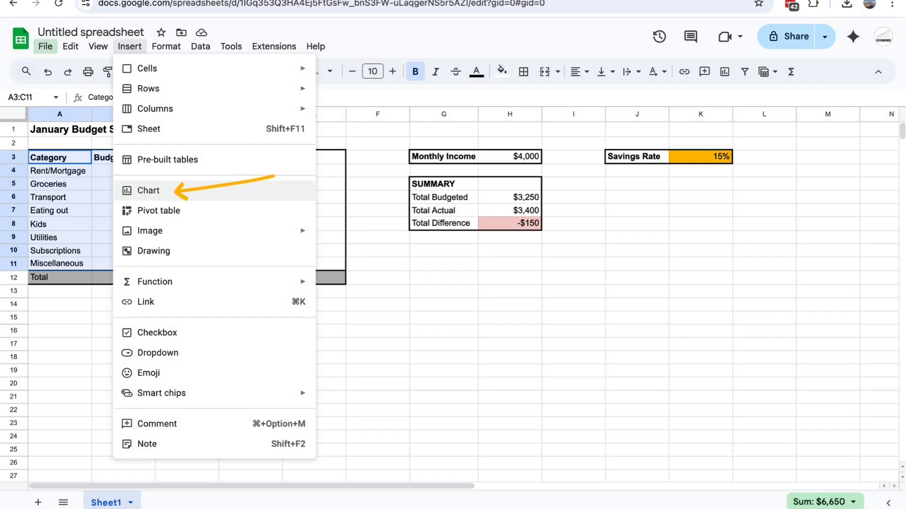
pyautogui.click(160, 187)
pyautogui.click(198, 193)
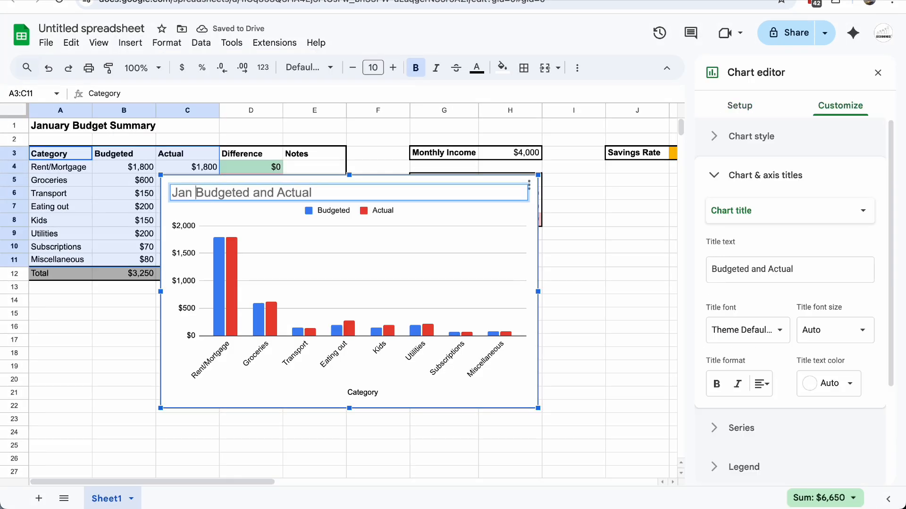
pyautogui.click(608, 195)
# Step: Move the column chart directly below the budget table, starting at column A
pyautogui.click(370, 186)
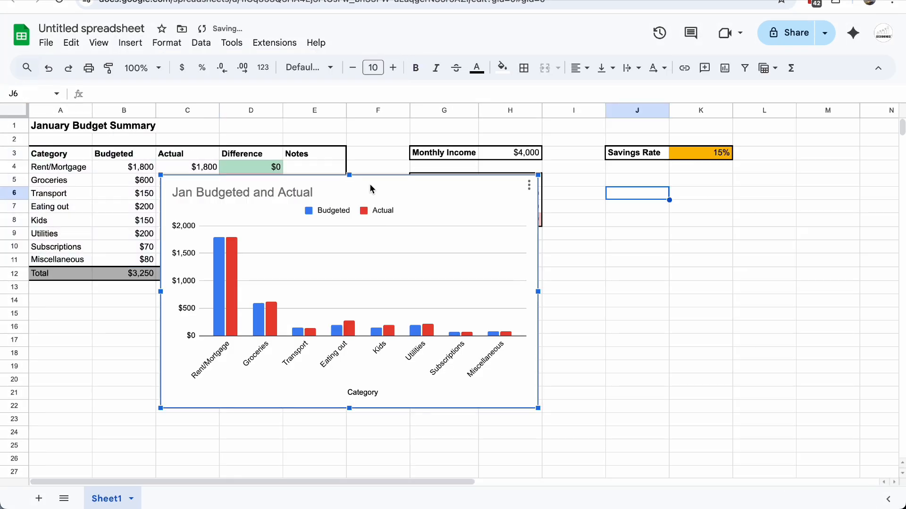
pyautogui.moveTo(369, 186); pyautogui.dragTo(238, 301)
pyautogui.scroll(-2, 239, 299)
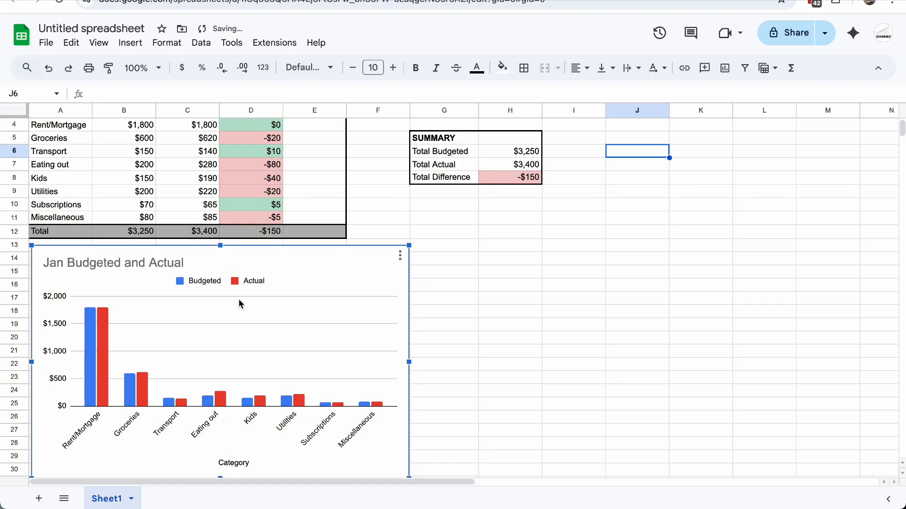
# Step: Insert a pie chart of the actual spending per category from A3:A11 and C3:C11
pyautogui.scroll(2, 77, 150)
pyautogui.click(78, 150)
pyautogui.moveTo(78, 150); pyautogui.dragTo(77, 251)
pyautogui.moveTo(197, 145); pyautogui.dragTo(202, 254)
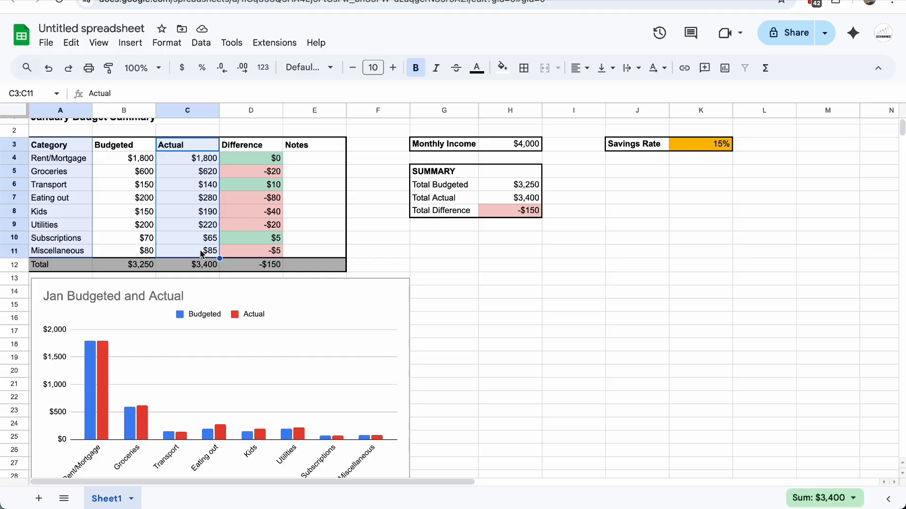
pyautogui.click(131, 43)
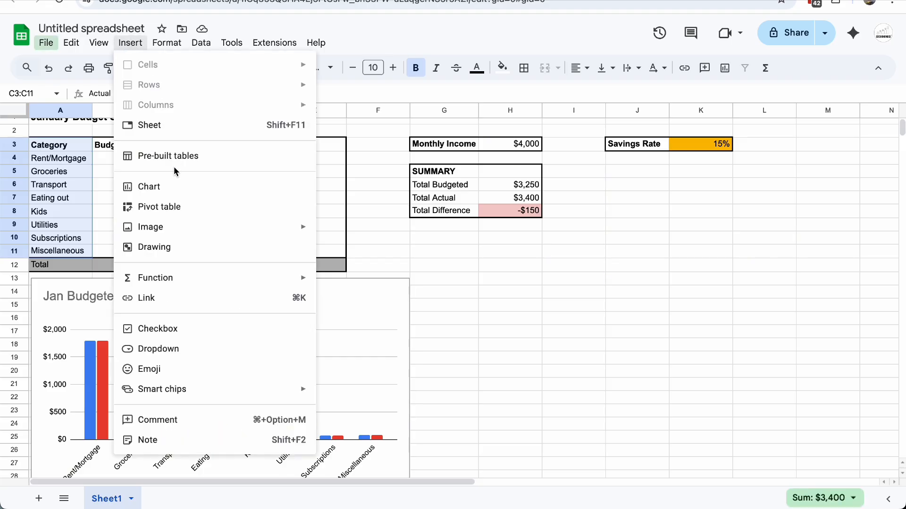
pyautogui.click(171, 188)
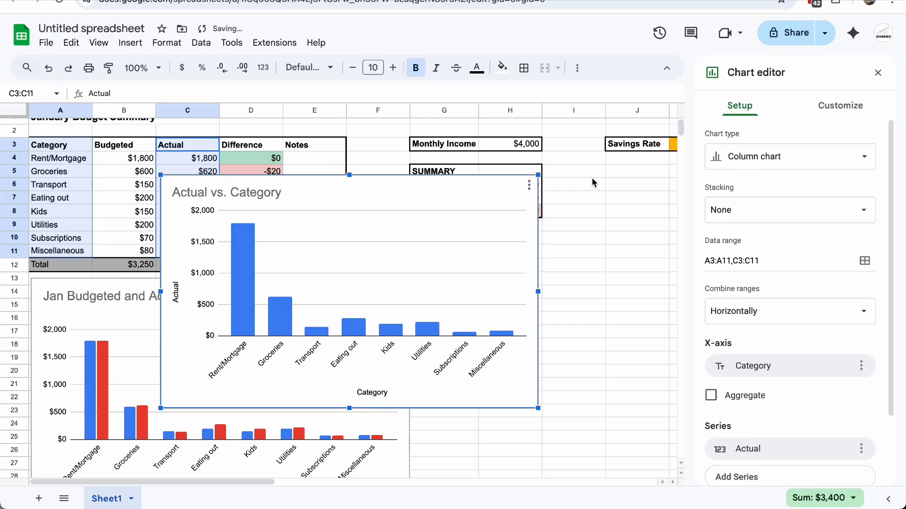
pyautogui.click(773, 164)
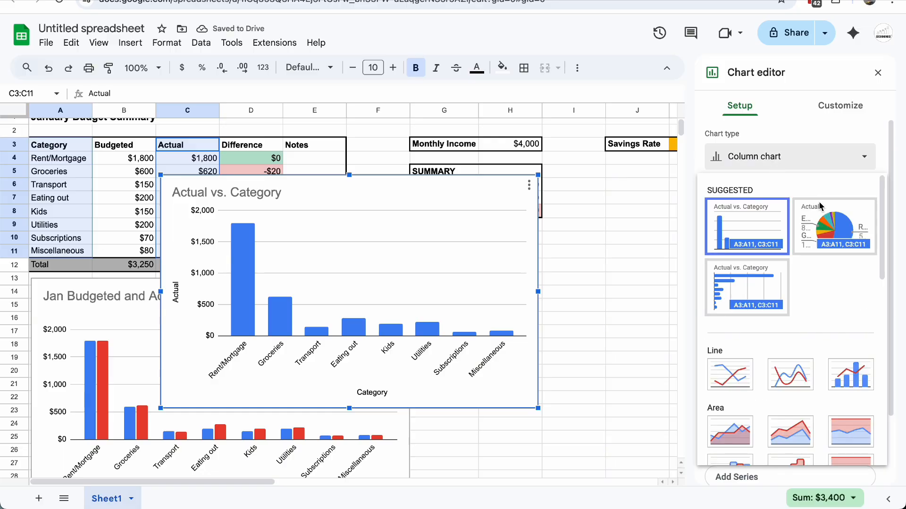
pyautogui.click(828, 225)
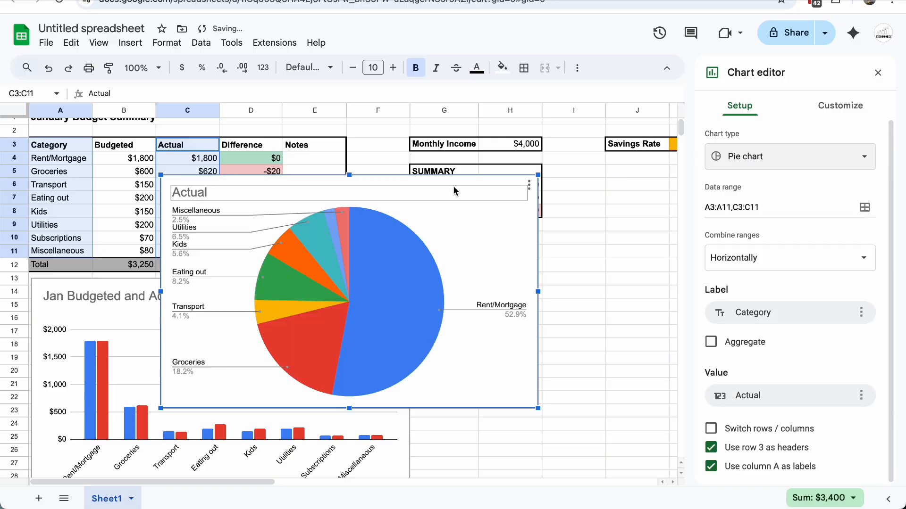
# Step: Change the pie chart's title to "Where your Money Went"
pyautogui.click(402, 194)
pyautogui.write('Wh')
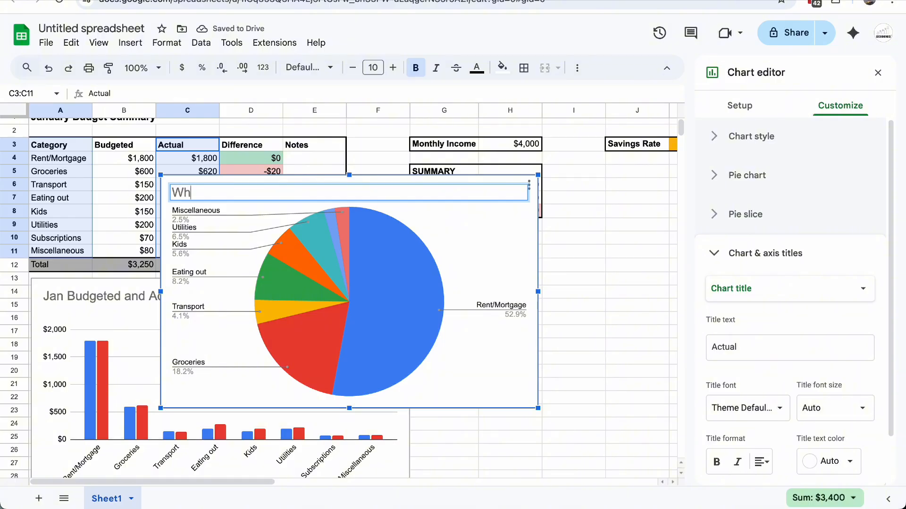
pyautogui.write('ere your Money Went')
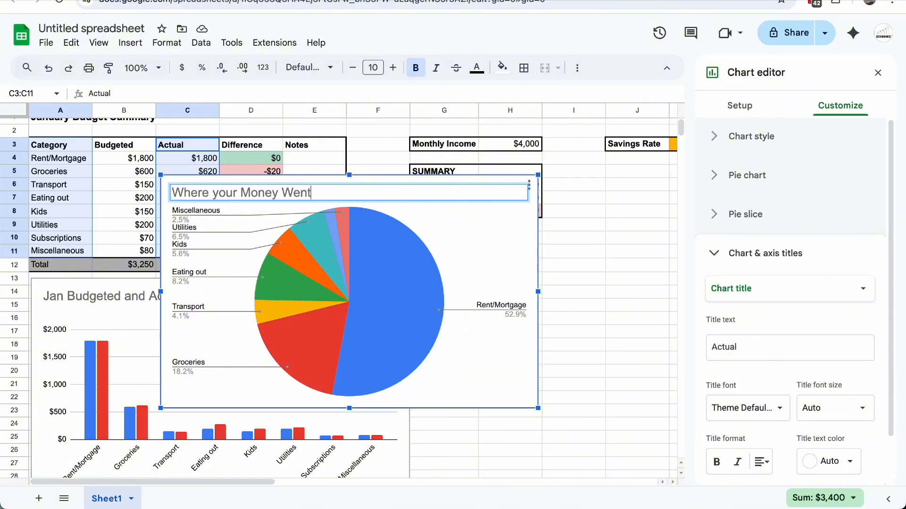
# Step: Set the pie chart's title text color to black and center the title
pyautogui.click(831, 461)
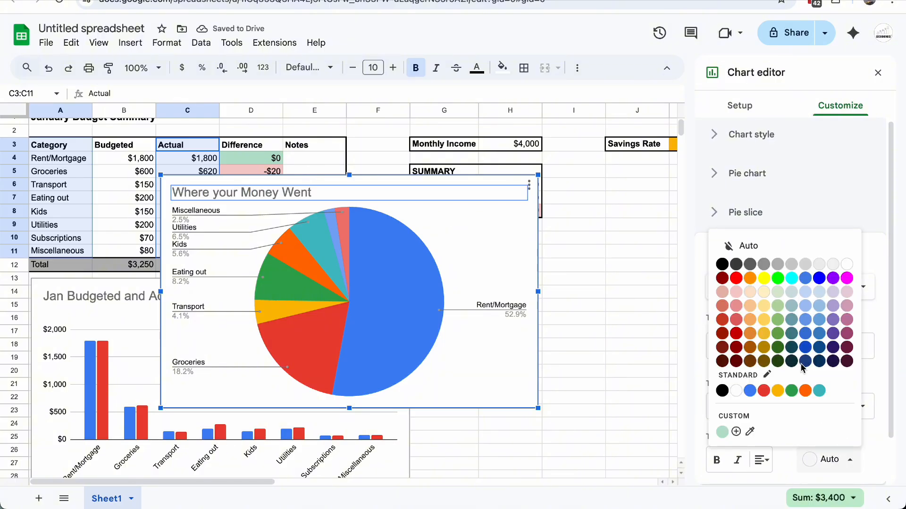
pyautogui.click(723, 265)
pyautogui.click(765, 460)
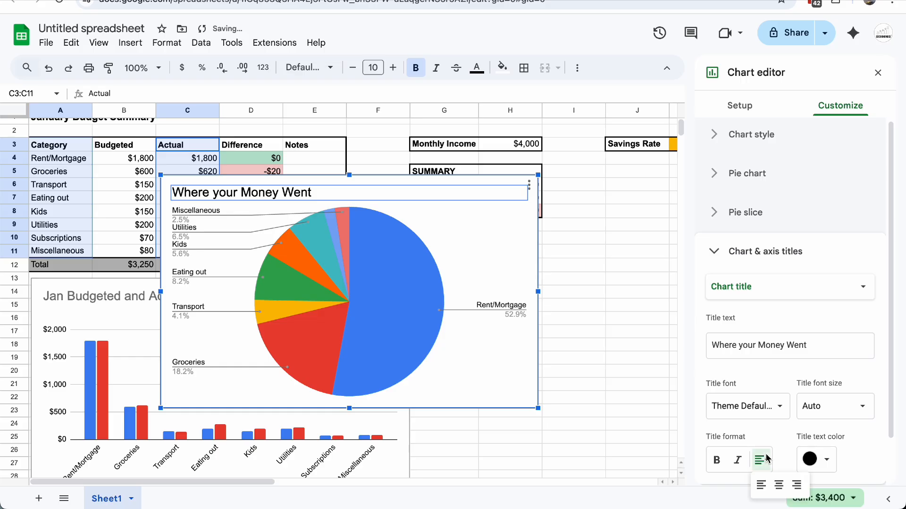
pyautogui.click(779, 488)
pyautogui.click(625, 267)
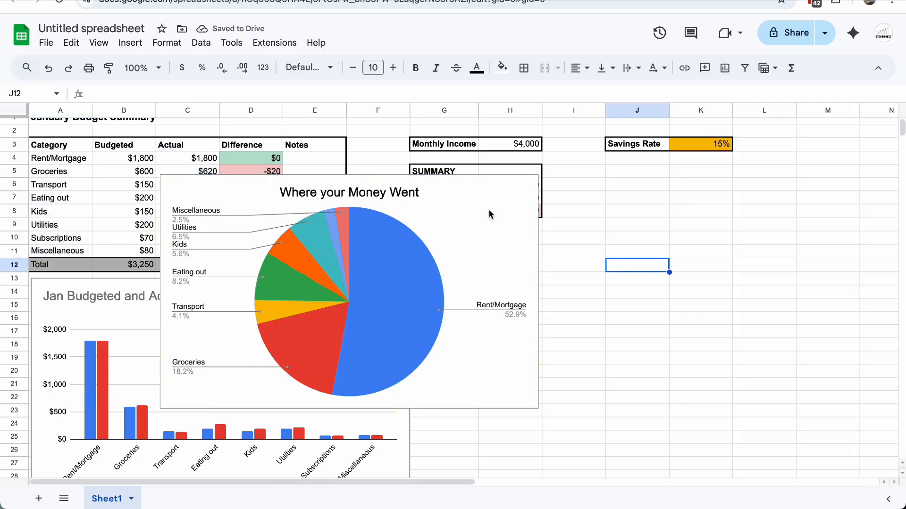
# Step: Move the pie chart beside the column chart, aligned with its upper edge at row 13
pyautogui.moveTo(471, 213); pyautogui.dragTo(724, 310)
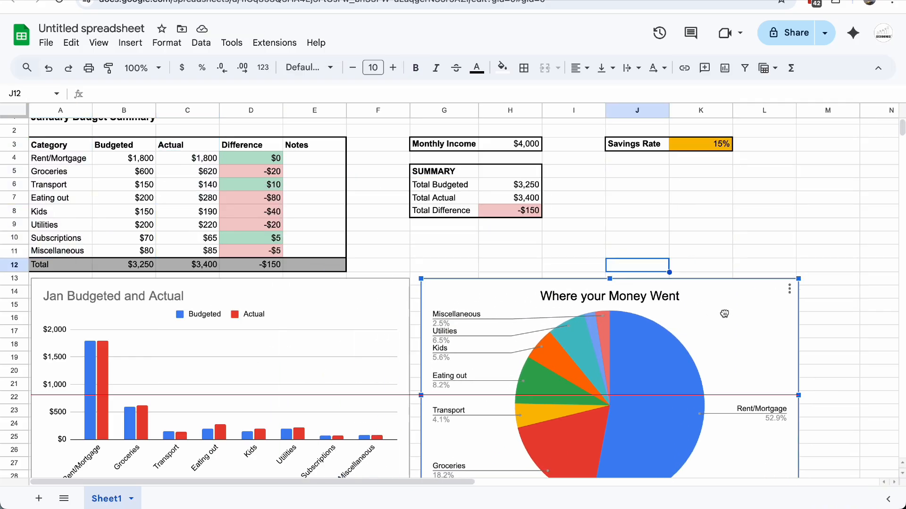
pyautogui.scroll(-3, 723, 310)
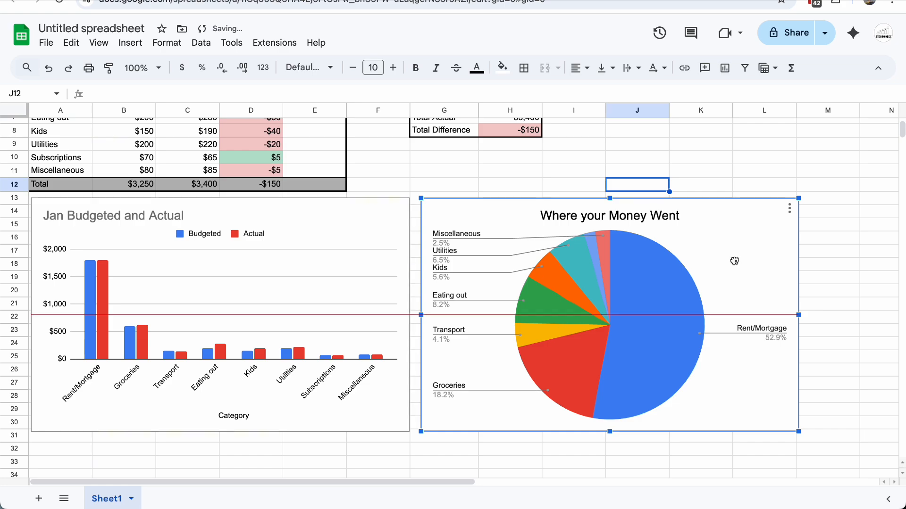
# Step: Recolor the pie chart's Rent/Mortgage slice light green and its Groceries slice light blue
pyautogui.doubleClick(657, 303)
pyautogui.click(717, 305)
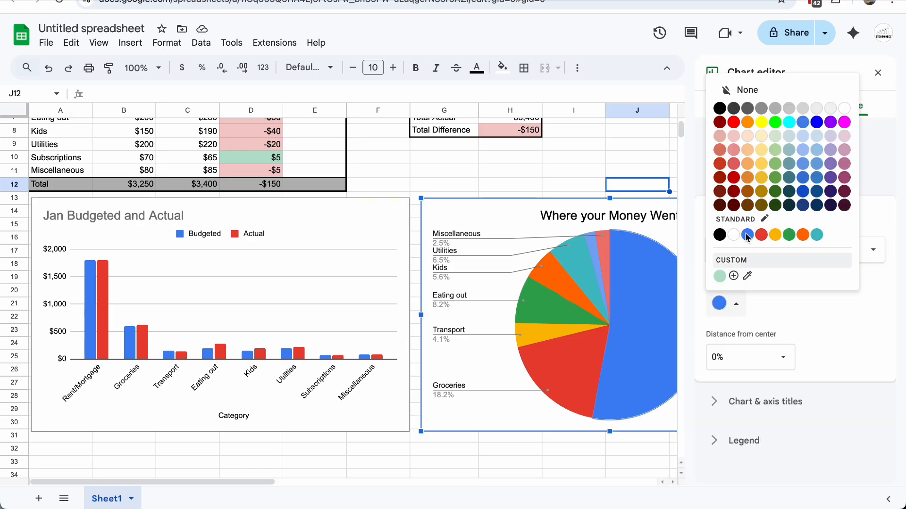
pyautogui.click(775, 163)
pyautogui.click(602, 358)
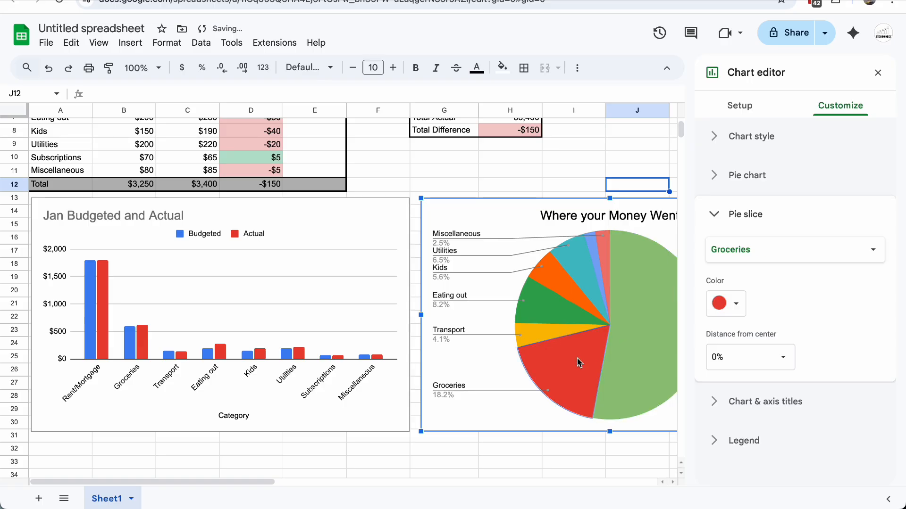
pyautogui.click(736, 304)
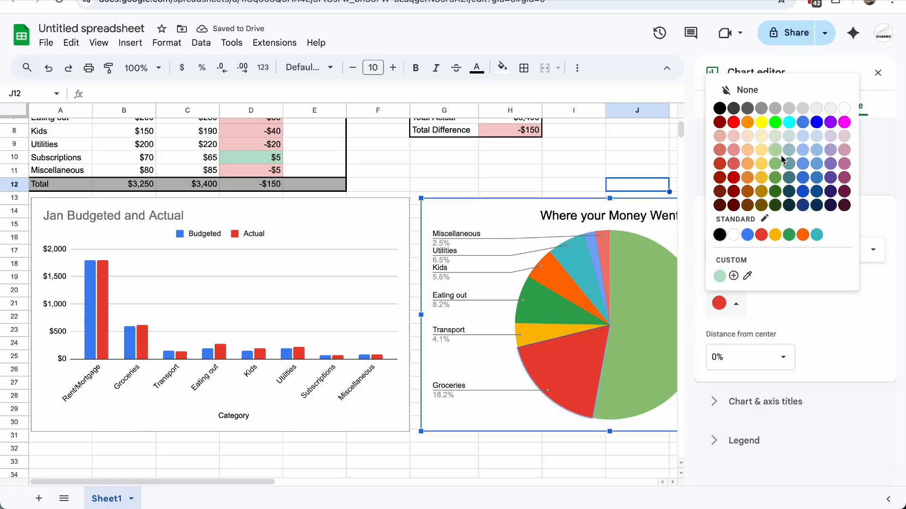
pyautogui.click(804, 165)
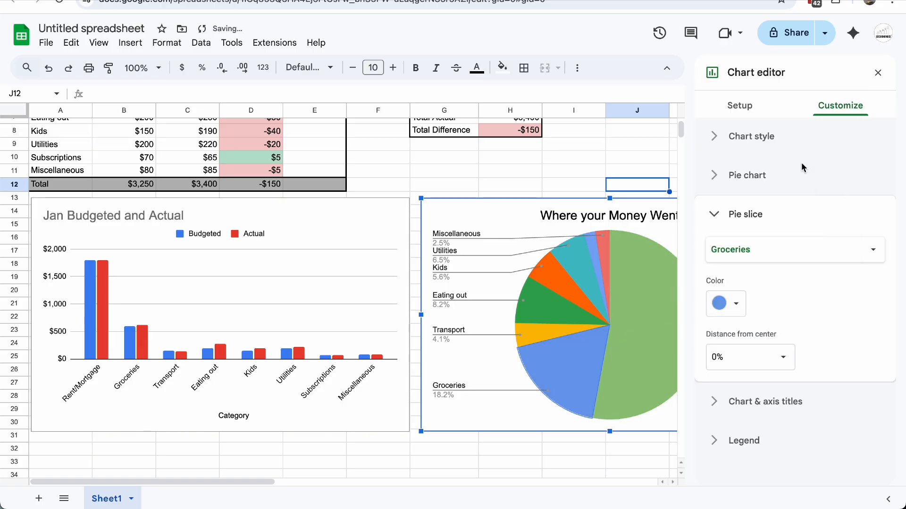
pyautogui.click(585, 176)
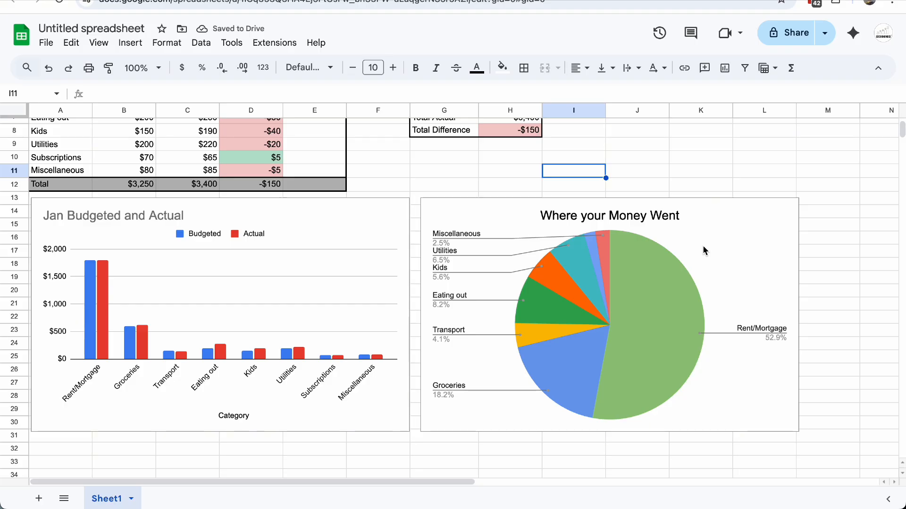
# Step: Rename Sheet1 as "Jan"
pyautogui.click(131, 499)
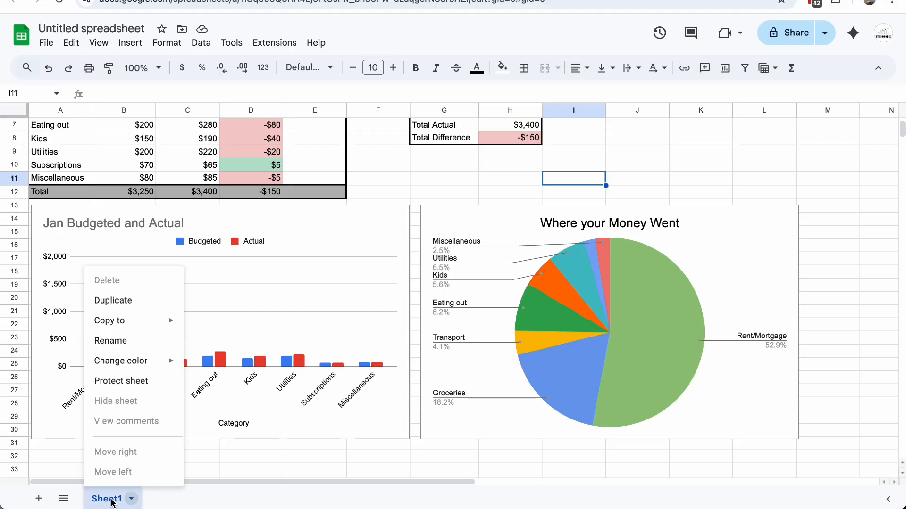
pyautogui.click(140, 341)
pyautogui.write('Jan')
pyautogui.press('Return')
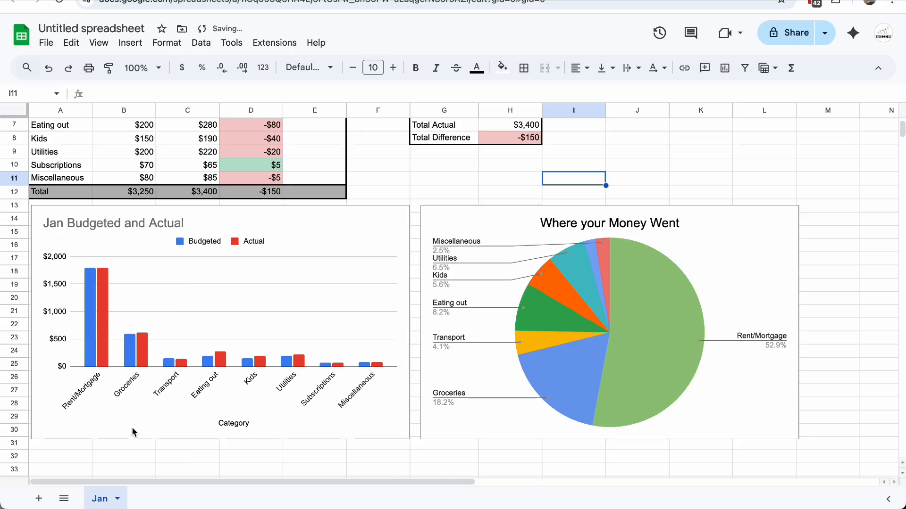
# Step: Duplicate the Jan sheet and rename the copy as "Feb"
pyautogui.rightClick(103, 495)
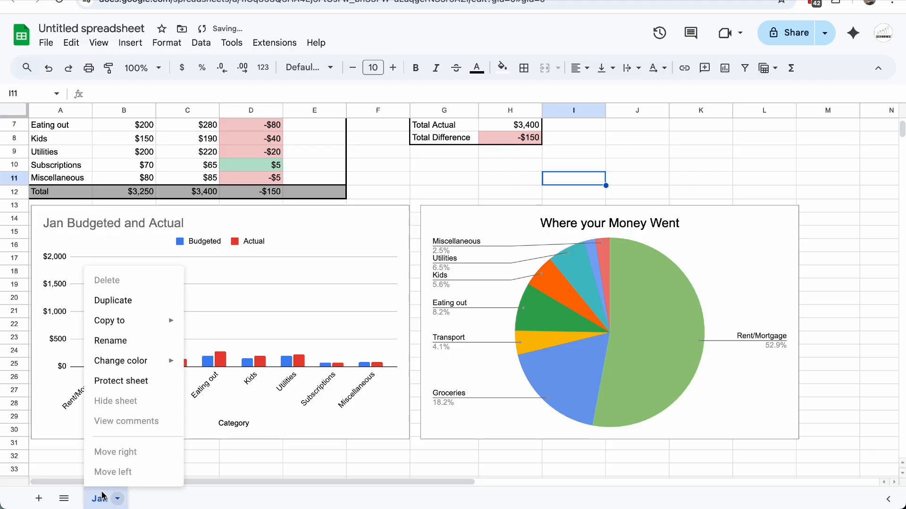
pyautogui.click(125, 306)
pyautogui.rightClick(165, 501)
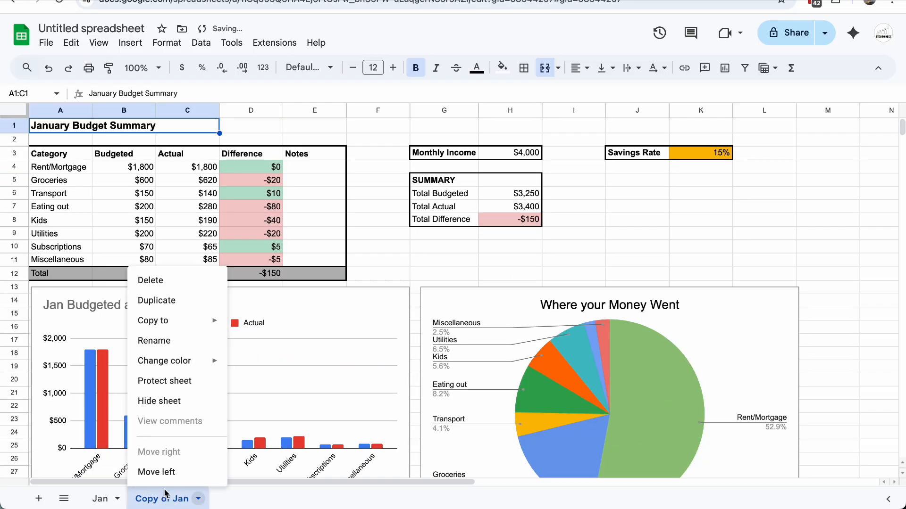
pyautogui.click(171, 342)
pyautogui.write('Feb')
pyautogui.press('Return')
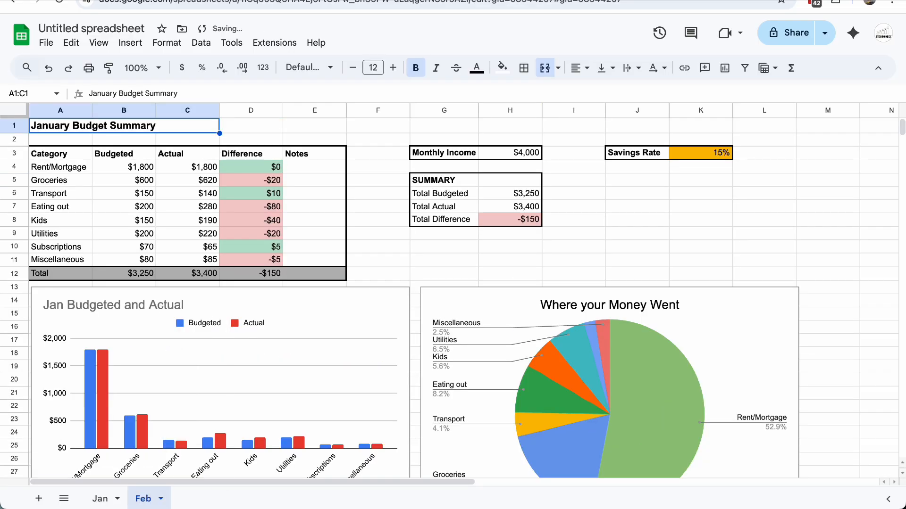
# Step: Change the heading in A1 of the Feb sheet to "Feb Budget Summary"
pyautogui.doubleClick(62, 129)
pyautogui.moveTo(72, 129); pyautogui.dragTo(30, 127)
pyautogui.write('Feb')
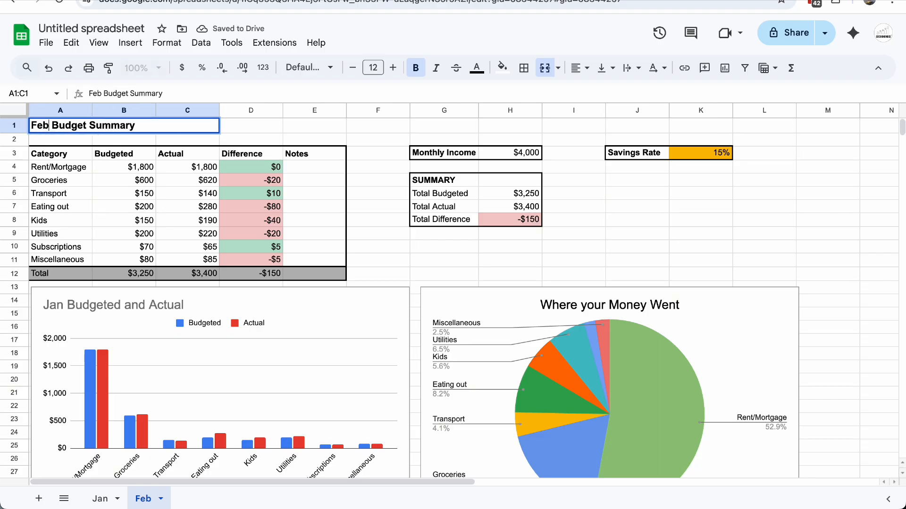
# Step: Change the Feb sheet's column chart title to "Feb Budgeted and Actual"
pyautogui.click(52, 305)
pyautogui.doubleClick(58, 265)
pyautogui.press('BackSpace')
pyautogui.press('BackSpace')
pyautogui.press('BackSpace')
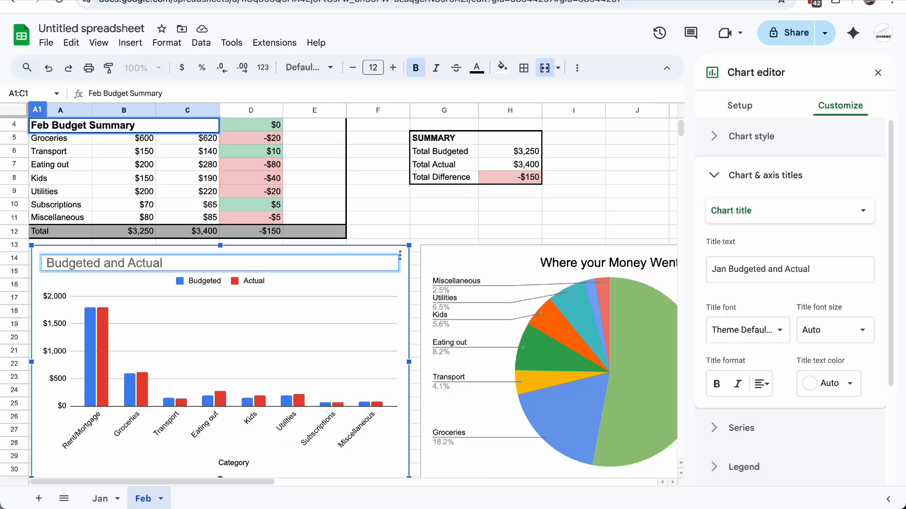
pyautogui.write('Feb')
# Step: Duplicate the Feb sheet as the basis for another month
pyautogui.click(160, 499)
pyautogui.click(196, 307)
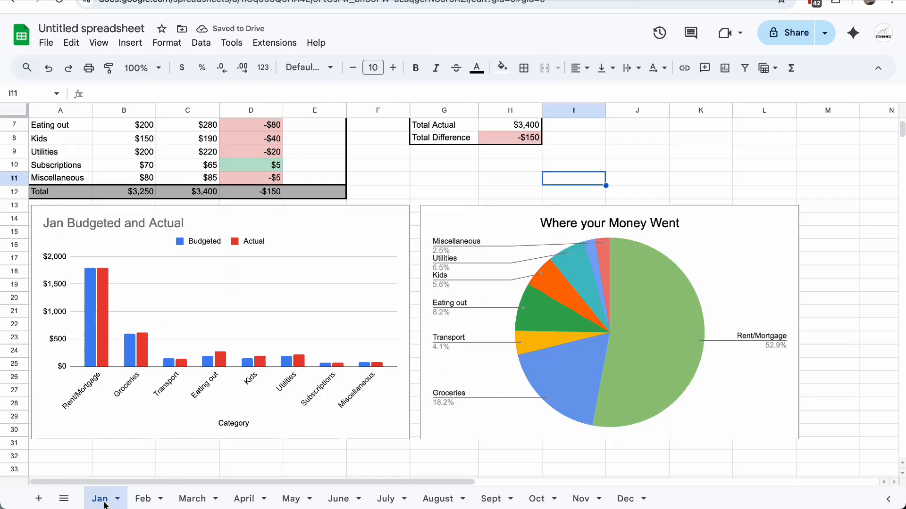
# Step: Rename the untitled spreadsheet file as "Budget Graph"
pyautogui.scroll(3, 316, 377)
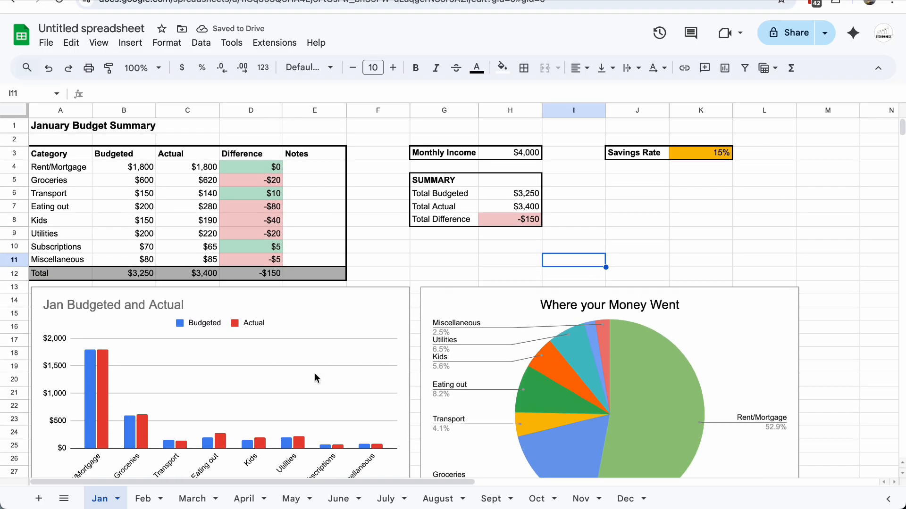
pyautogui.click(378, 233)
pyautogui.click(105, 30)
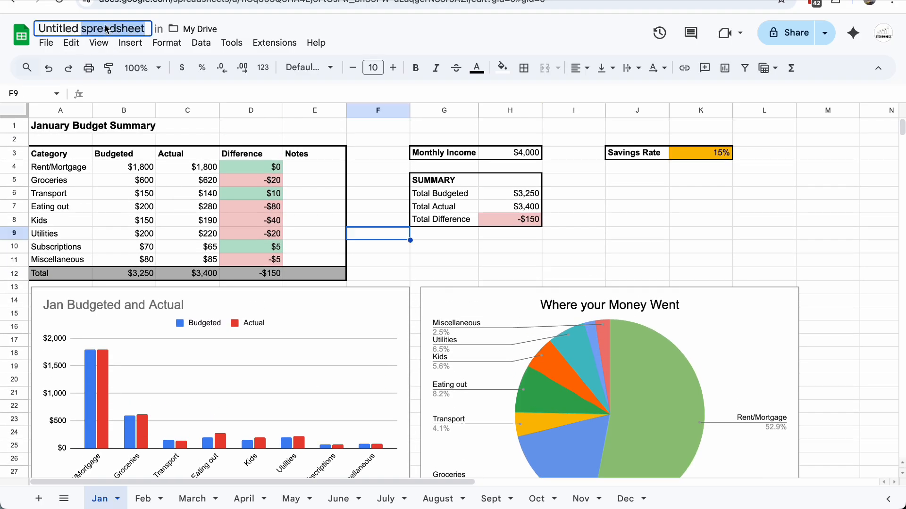
pyautogui.write('Budget Graph')
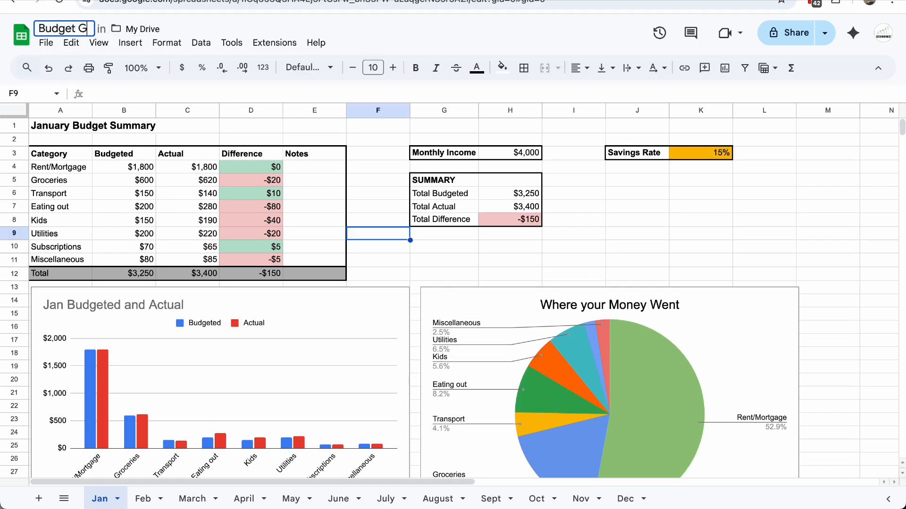